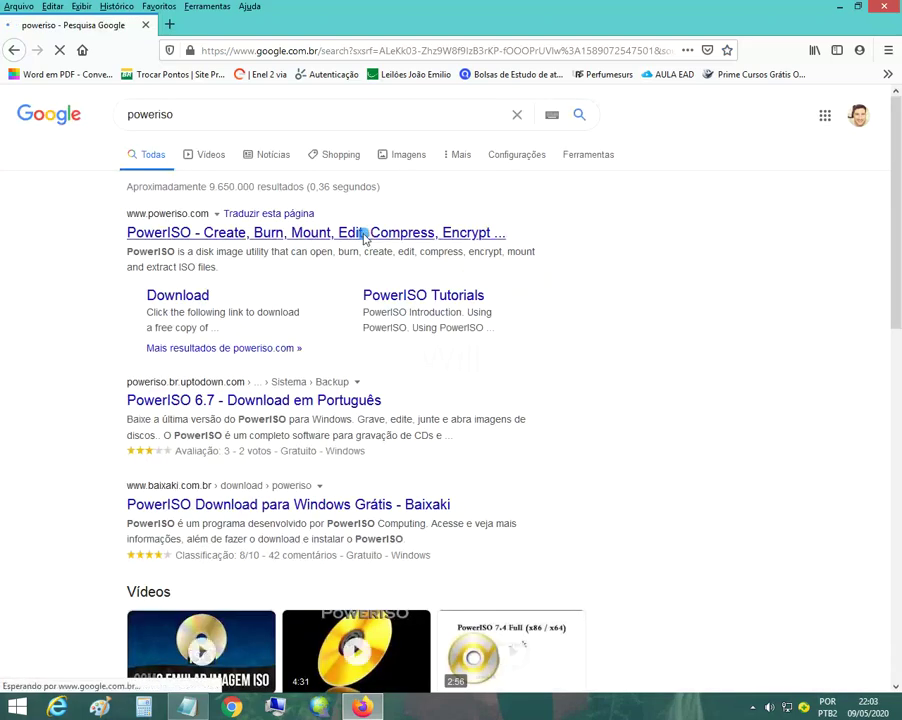
# - Open PowerISO's official download page from the Google search results
pyautogui.click(178, 294)
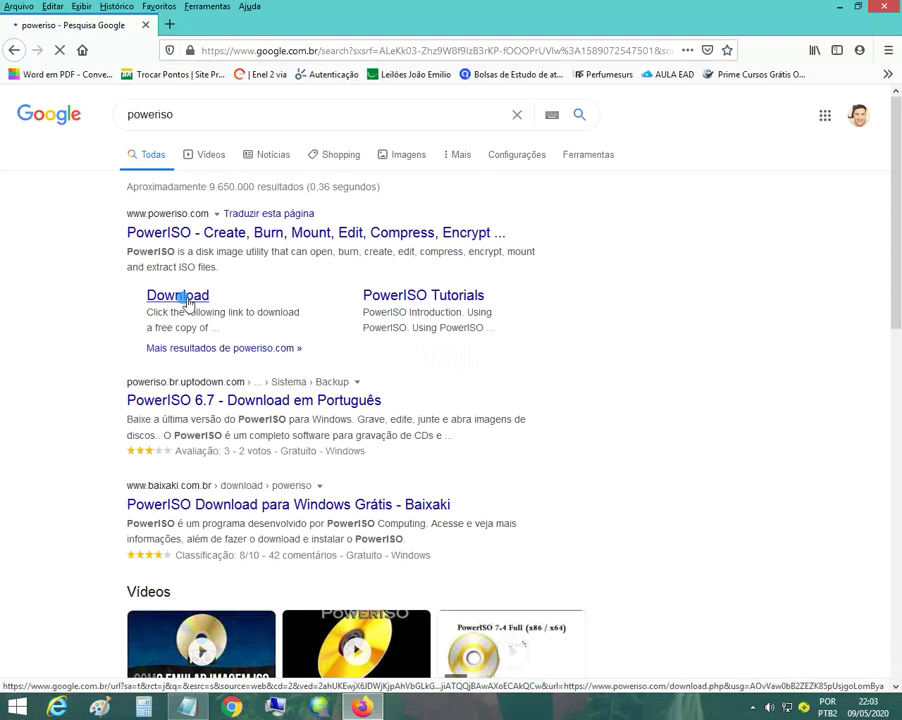
pyautogui.click(186, 298)
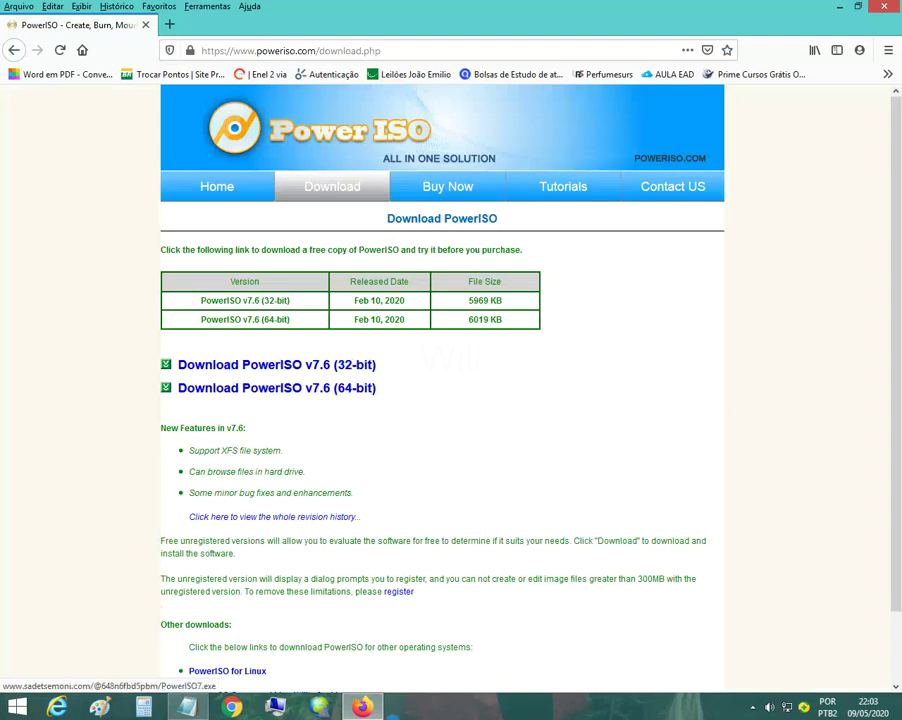
# - Switch to Notepad and read the notes on downloading PowerISO and finding out the system type
pyautogui.hotkey('alt', 'Tab')
pyautogui.click(445, 70)
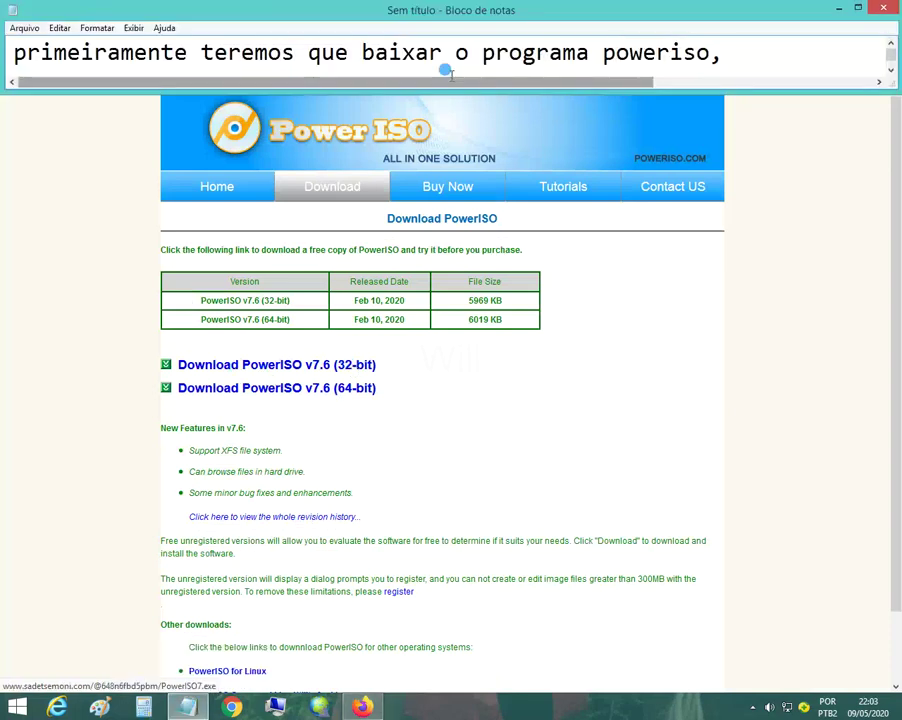
pyautogui.click(735, 52)
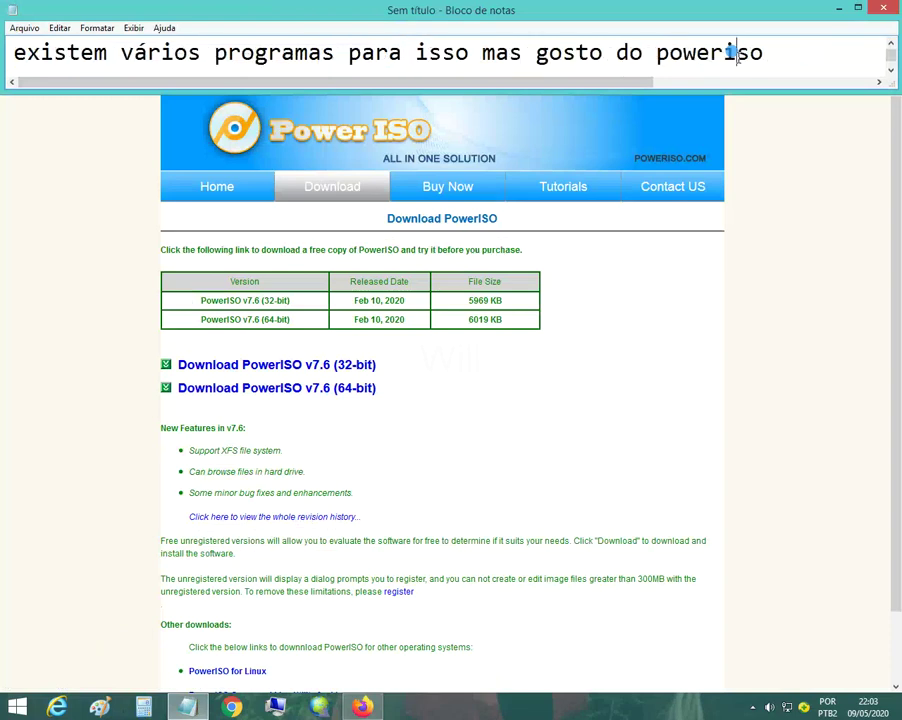
pyautogui.click(735, 52)
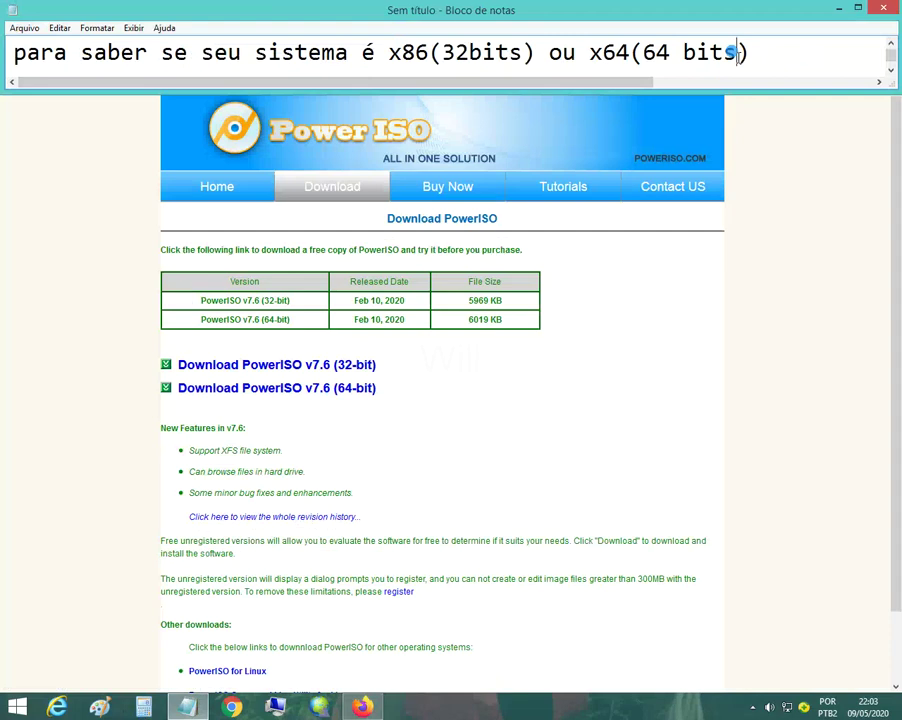
pyautogui.click(733, 53)
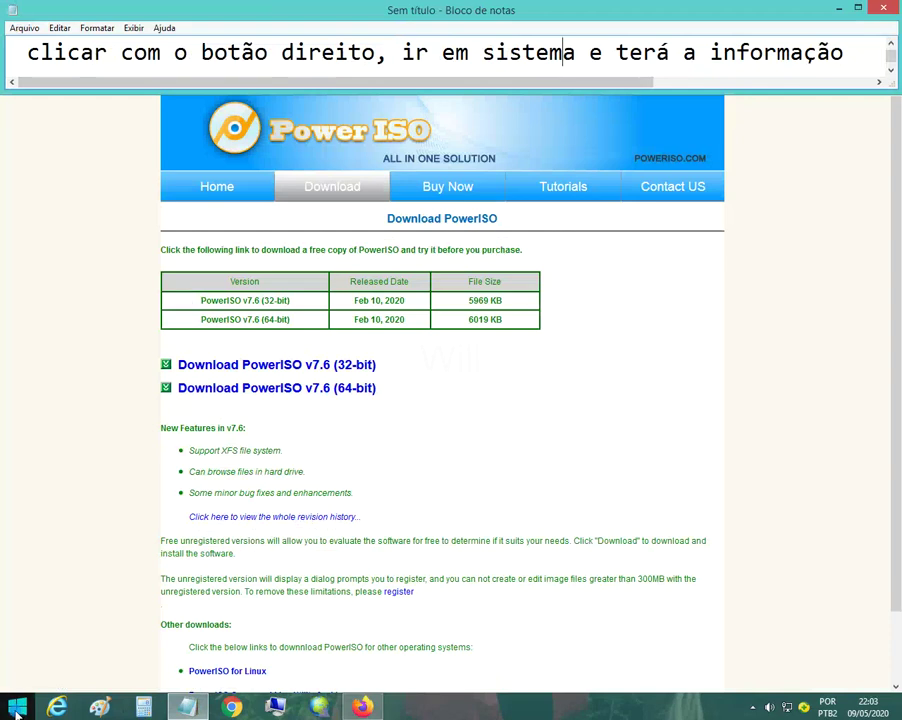
# - Check in the Windows System information whether the operating system is 32-bit or 64-bit, and close it
pyautogui.rightClick(16, 712)
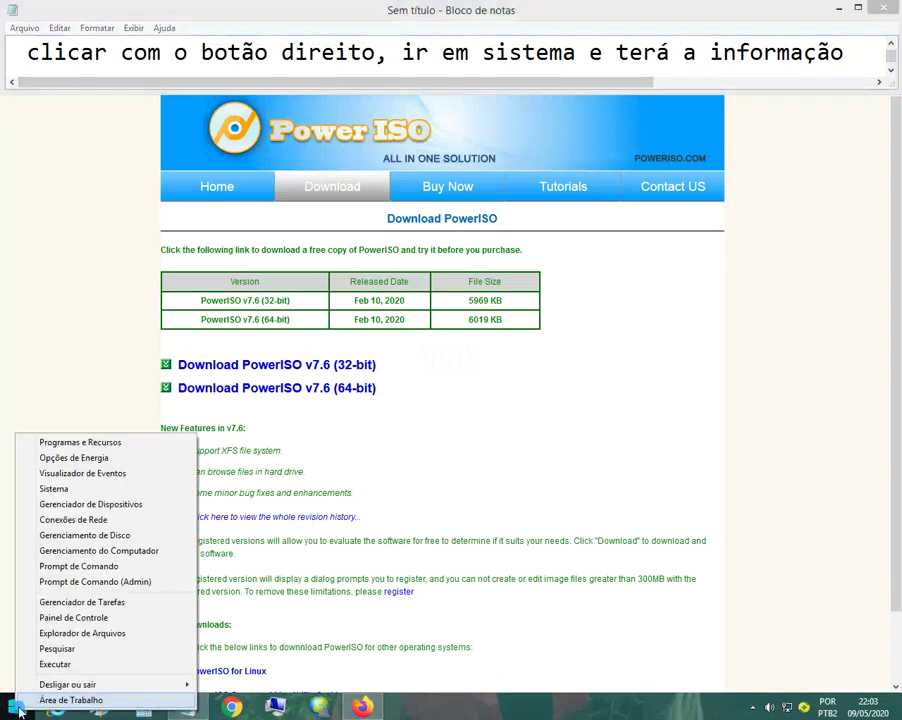
pyautogui.click(60, 489)
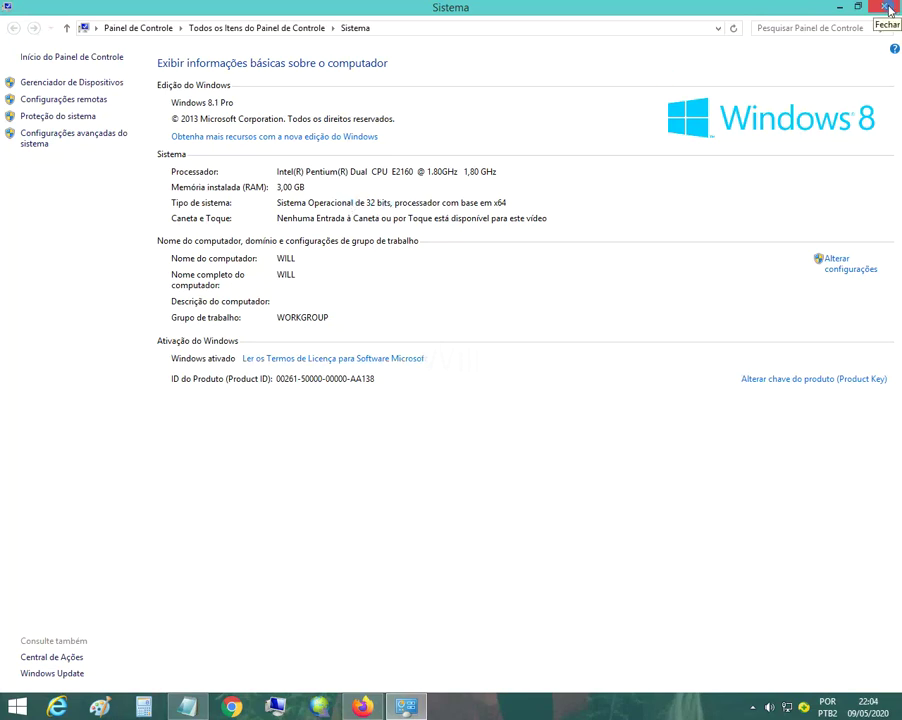
pyautogui.click(886, 8)
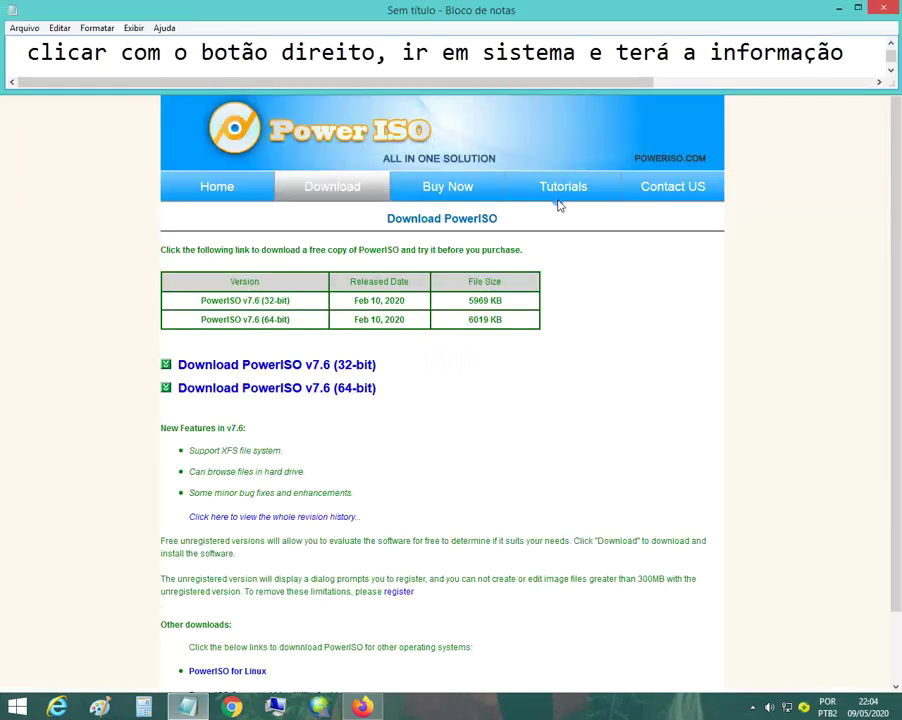
# - Request the PowerISO v7.6 (32-bit) installer download and cancel saving the file
pyautogui.click(285, 367)
pyautogui.click(288, 364)
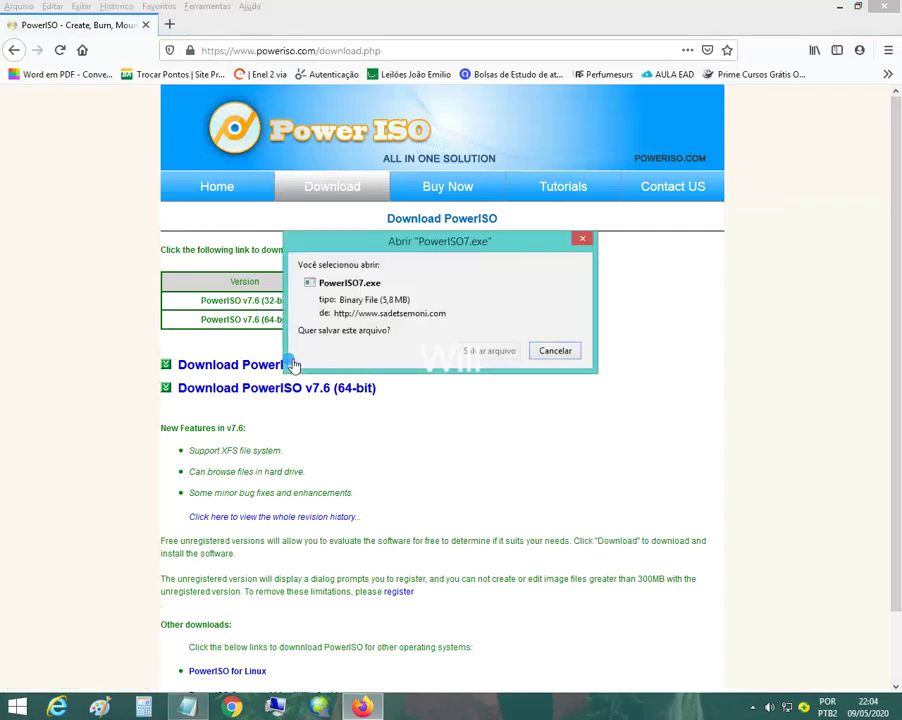
pyautogui.click(567, 355)
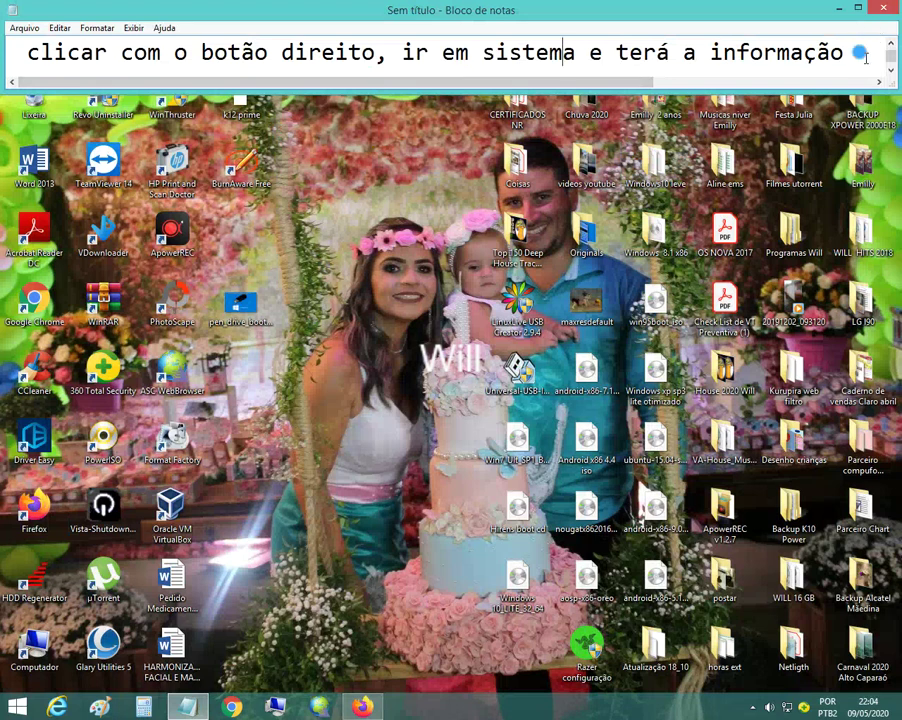
# - Run PowerISO from the desktop as administrator, following the Notepad notes, and continue without a licence
pyautogui.hotkey('ctrl', 'z')
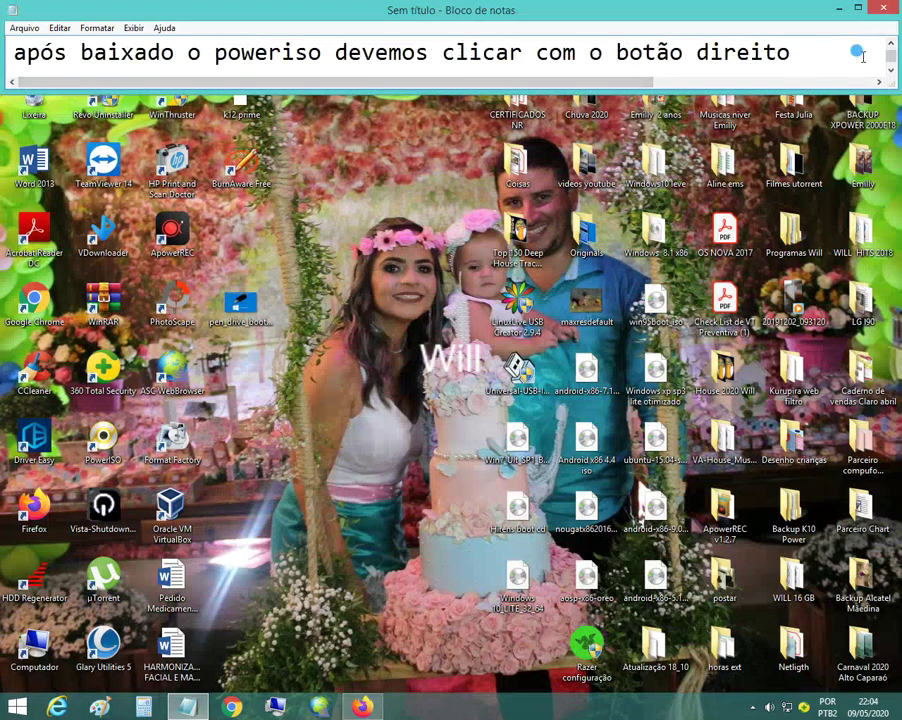
pyautogui.press('Return')
pyautogui.write('e ir na opção executar como administrador')
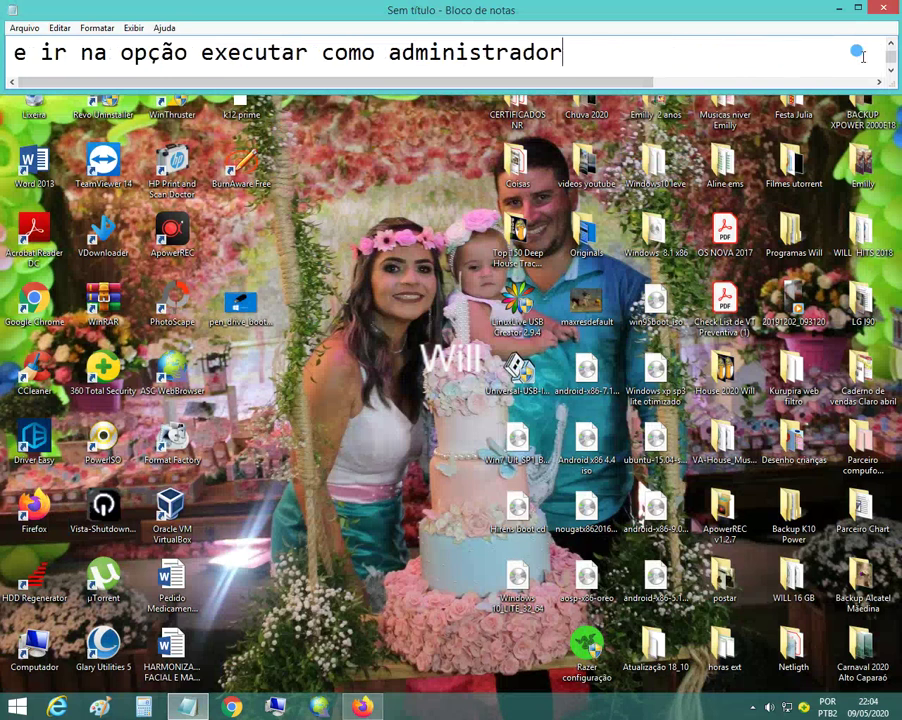
pyautogui.rightClick(118, 441)
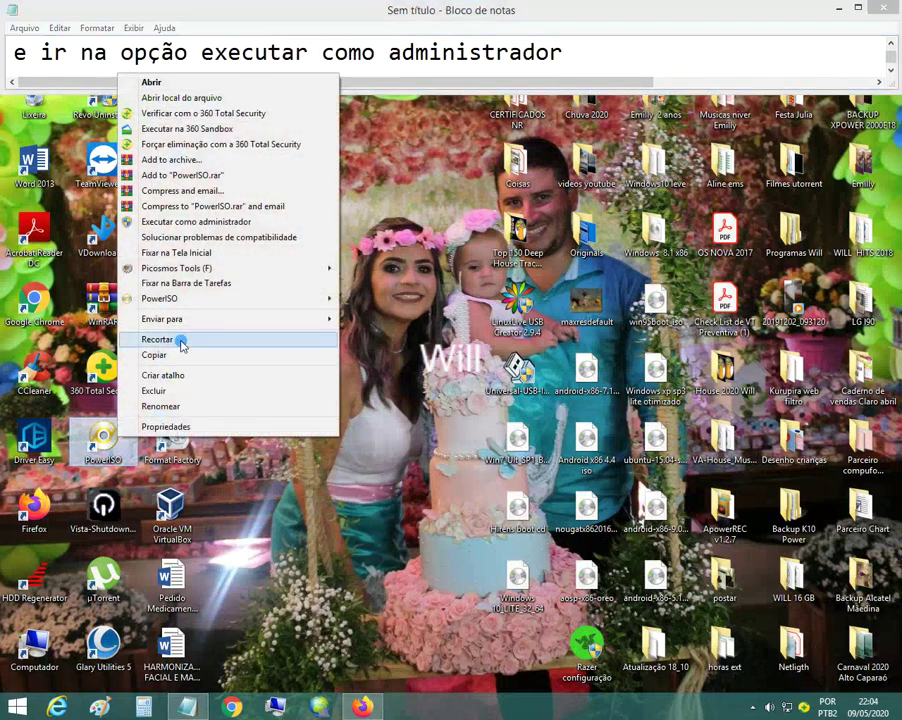
pyautogui.click(185, 228)
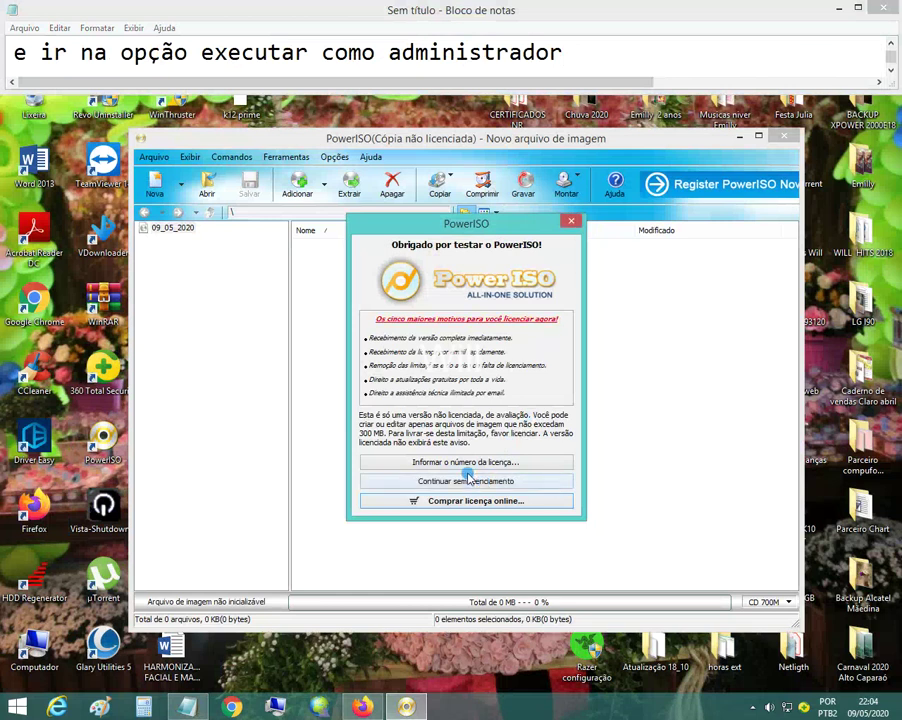
pyautogui.click(503, 482)
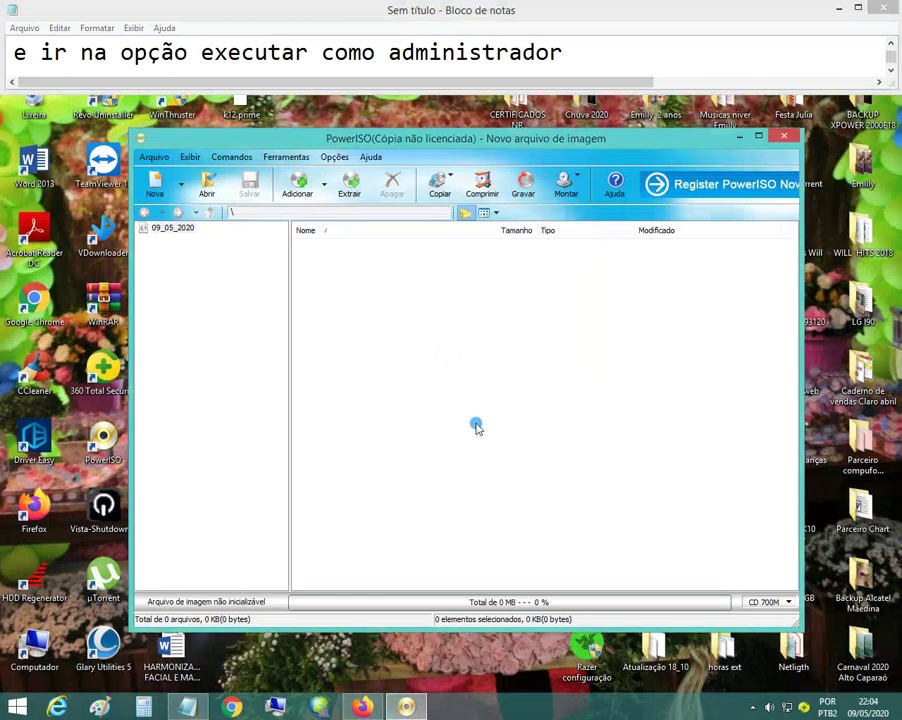
# - Following the notes in Notepad, open PowerISO's tool for creating a bootable USB drive (Criar Pendrive de Boot)
pyautogui.click(592, 56)
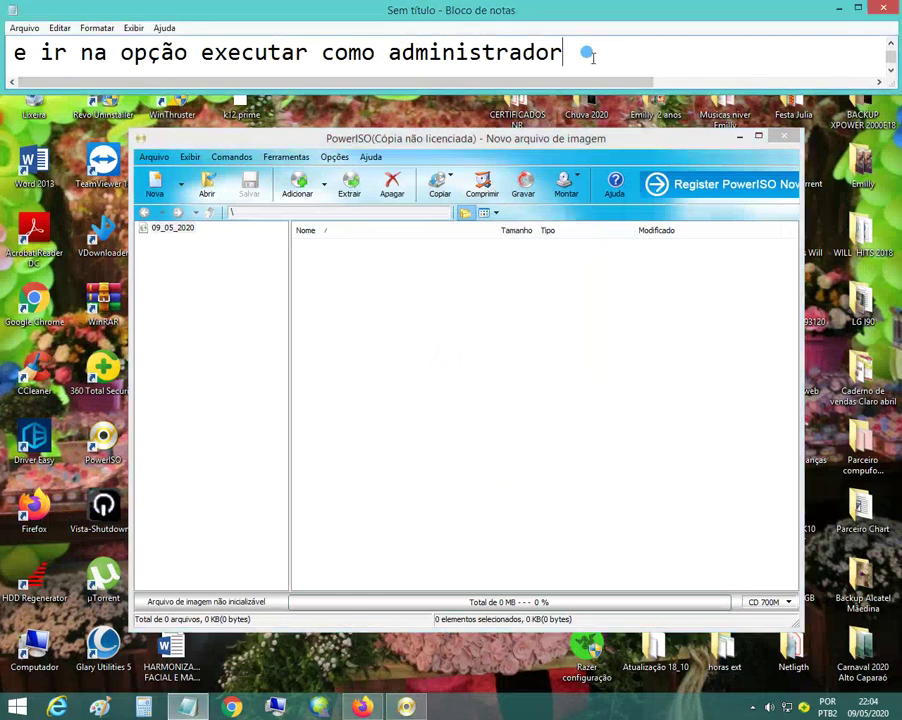
pyautogui.hotkey('ctrl', 'a')
pyautogui.write('com o progama aberto, ir na opção ferramentas')
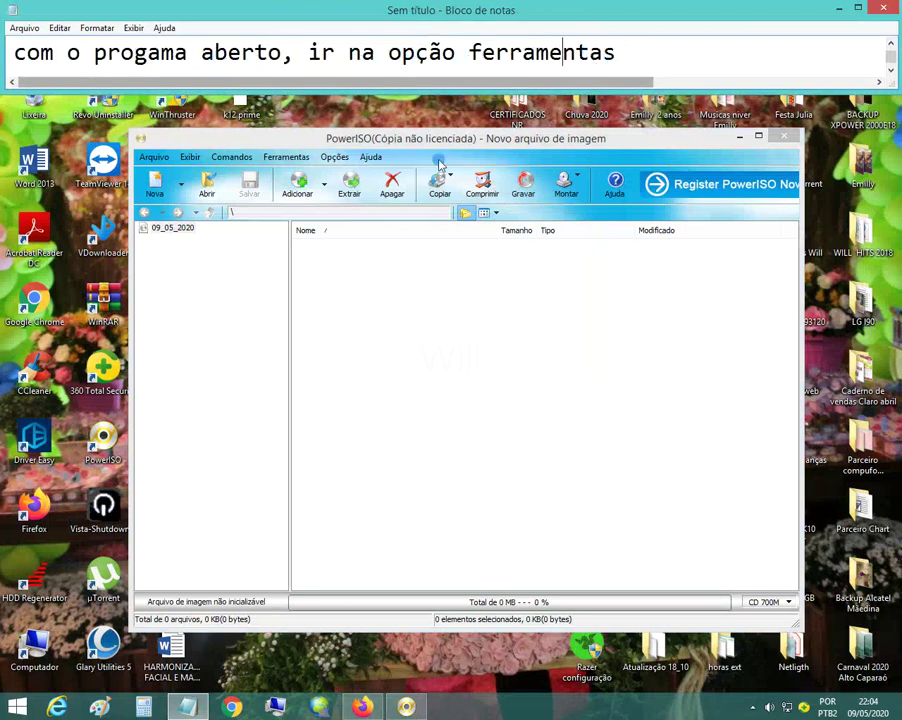
pyautogui.click(287, 158)
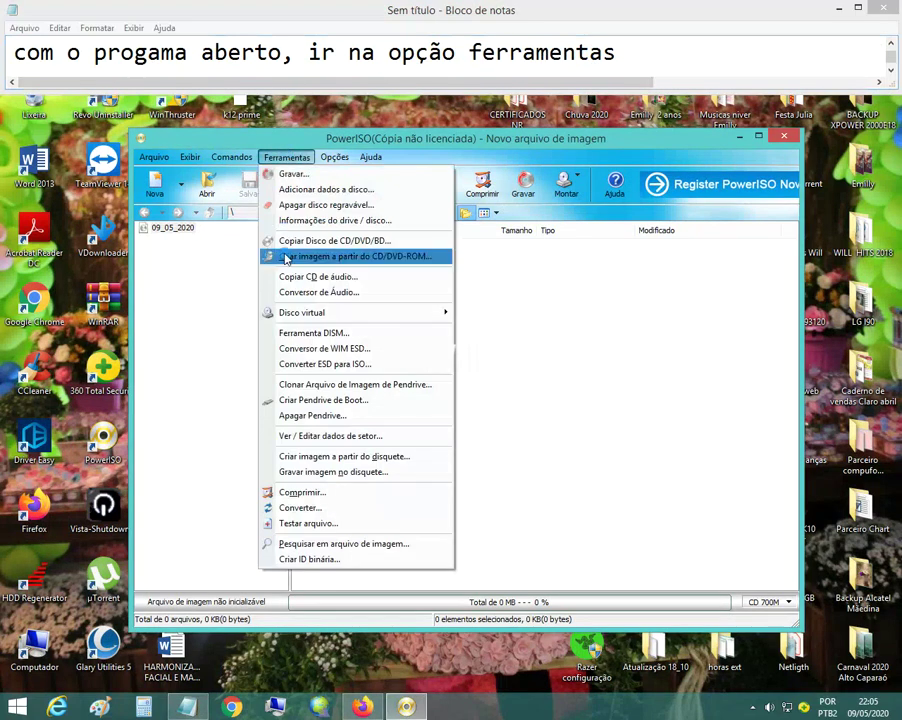
pyautogui.click(630, 52)
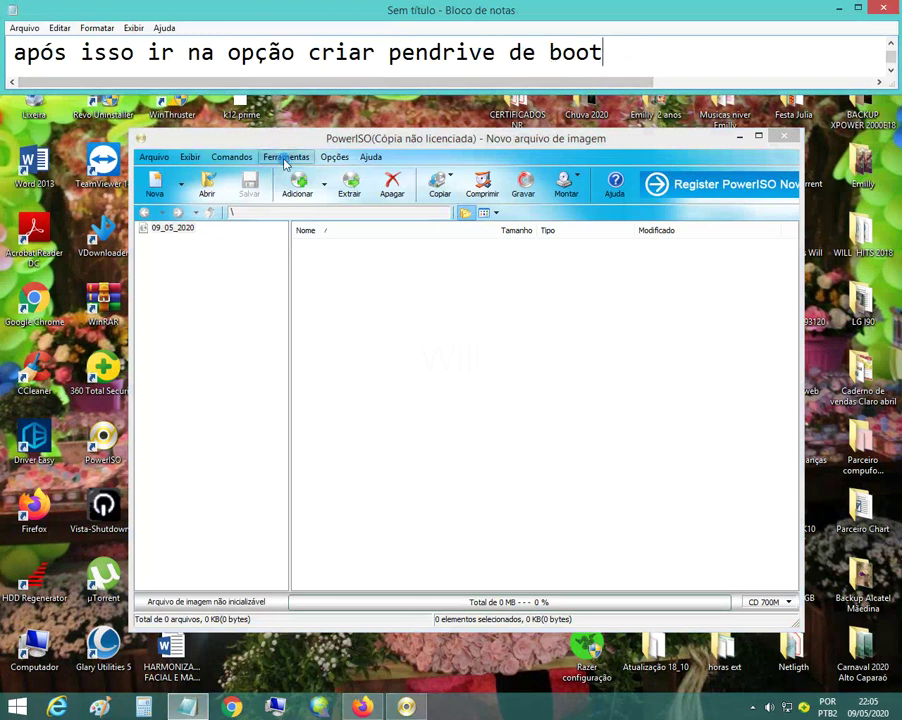
pyautogui.click(287, 157)
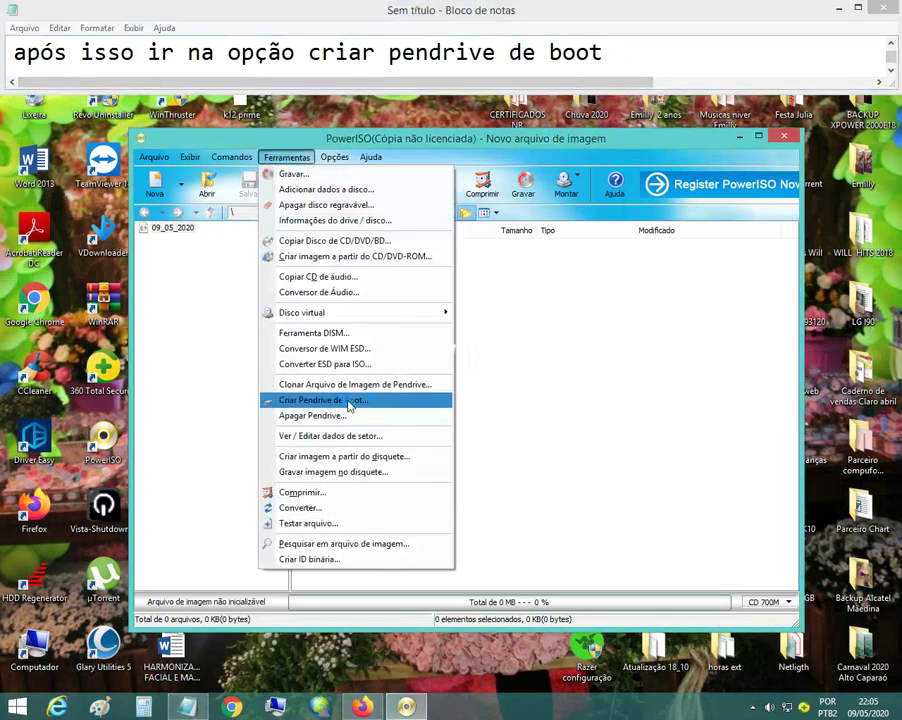
pyautogui.click(335, 400)
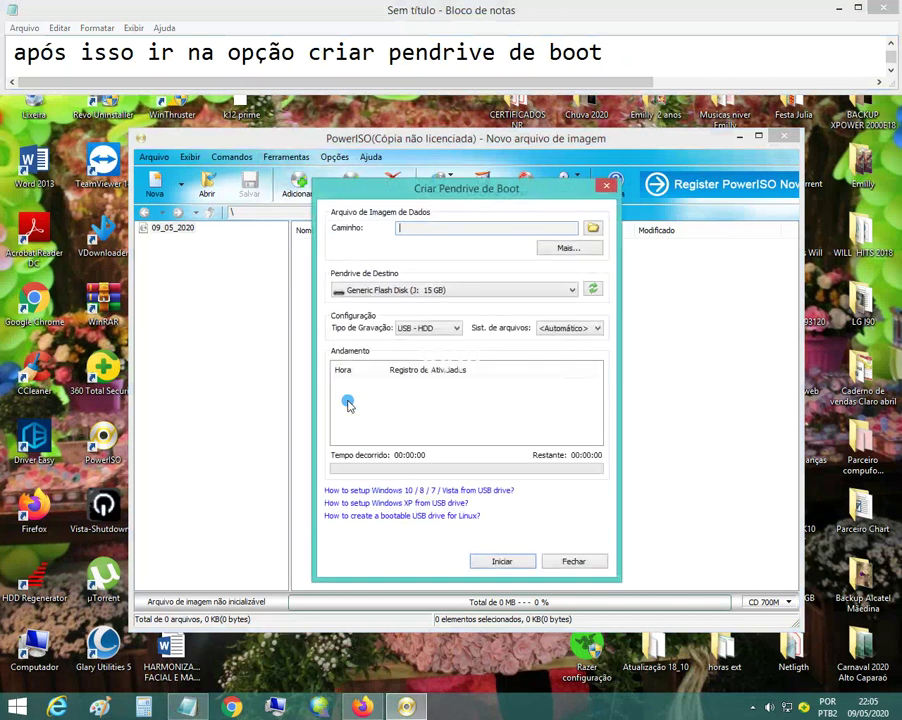
# - Load Win7_Ultimate_SP1_Brasil.iso from the desktop as the source image, as the next note instructs
pyautogui.click(643, 55)
pyautogui.press('Down')
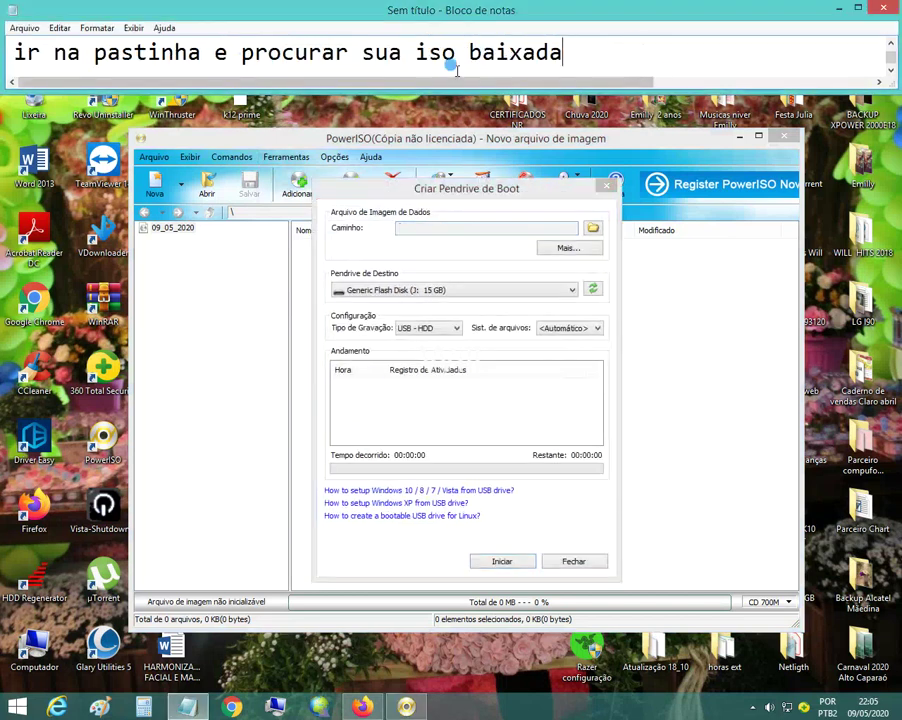
pyautogui.click(593, 229)
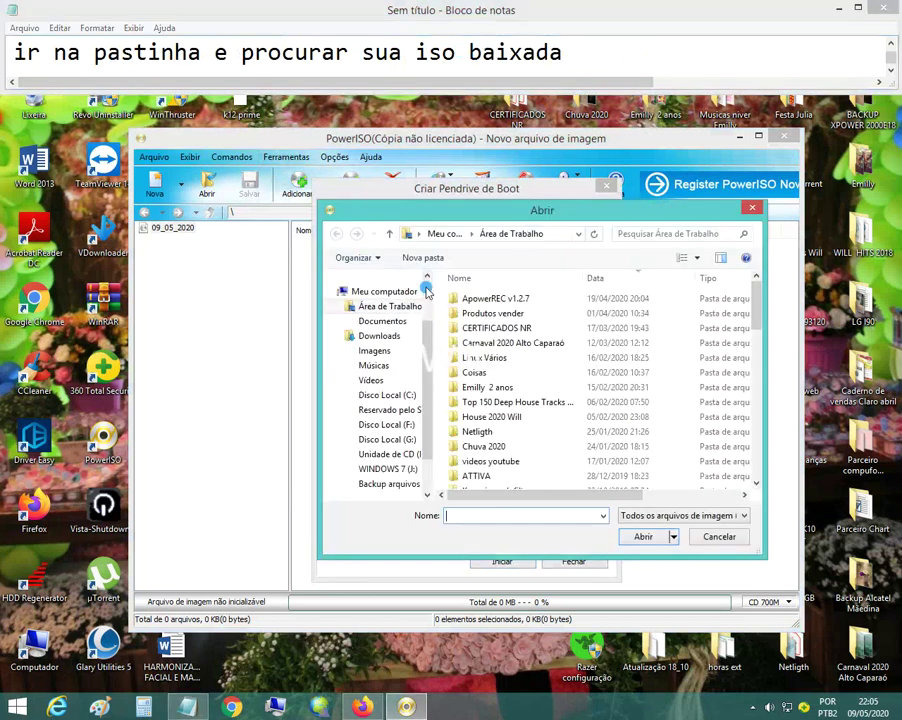
pyautogui.moveTo(759, 302); pyautogui.dragTo(756, 431)
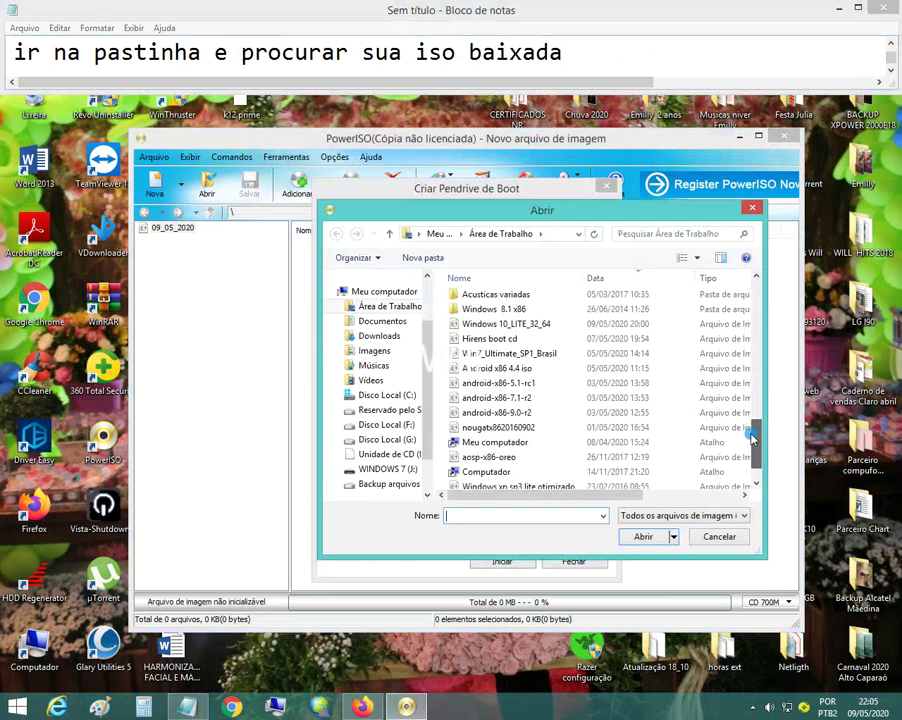
pyautogui.doubleClick(508, 355)
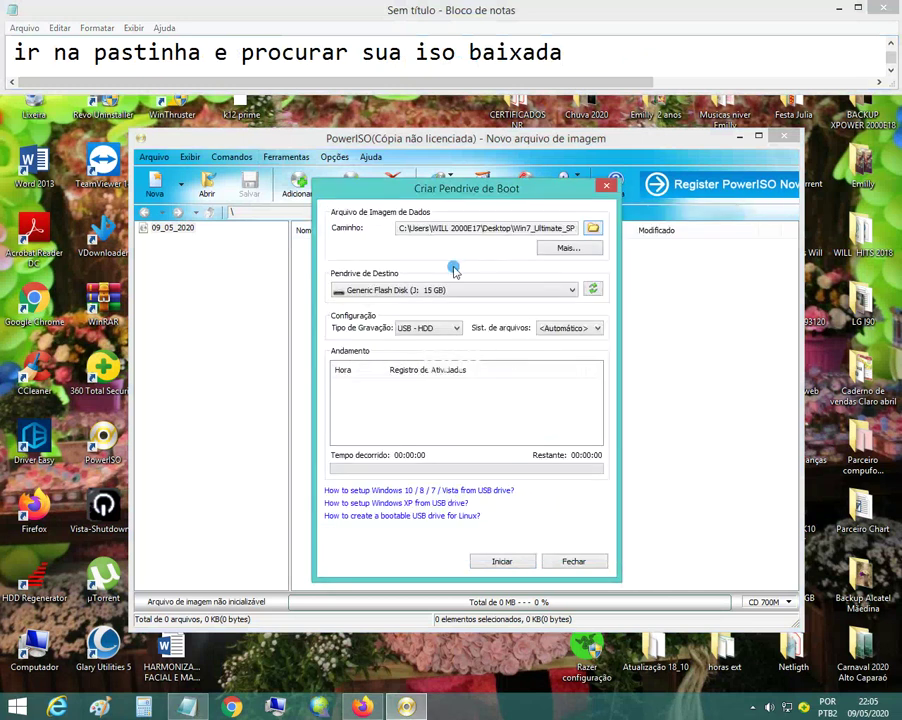
# - Show the note on the destination drive and choose Generic Flash Disk (J: 15 GB) as the target
pyautogui.click(597, 58)
pyautogui.press('Down')
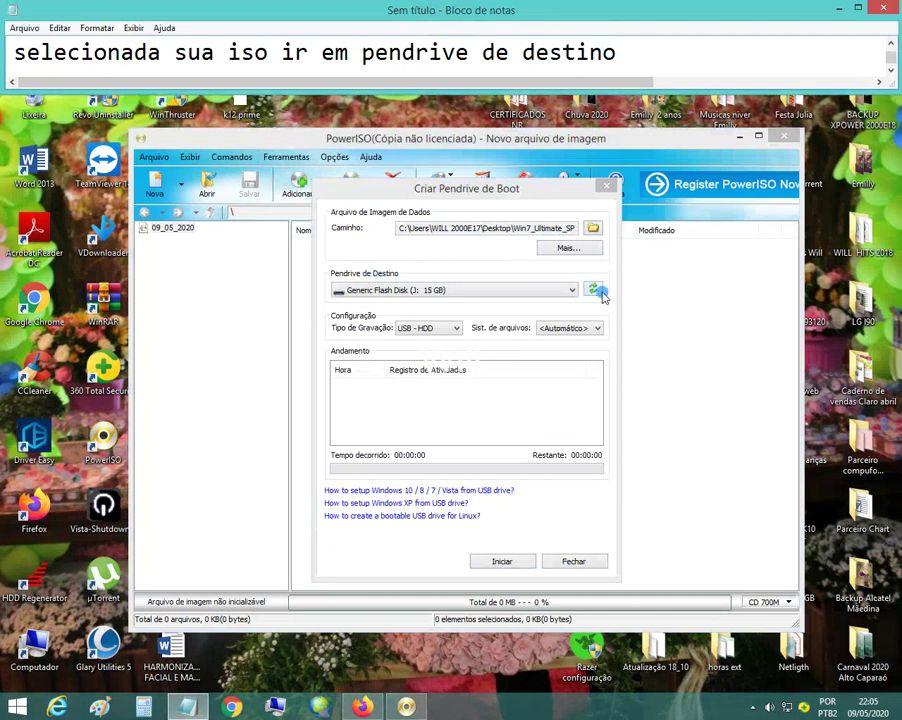
pyautogui.click(515, 291)
pyautogui.click(509, 298)
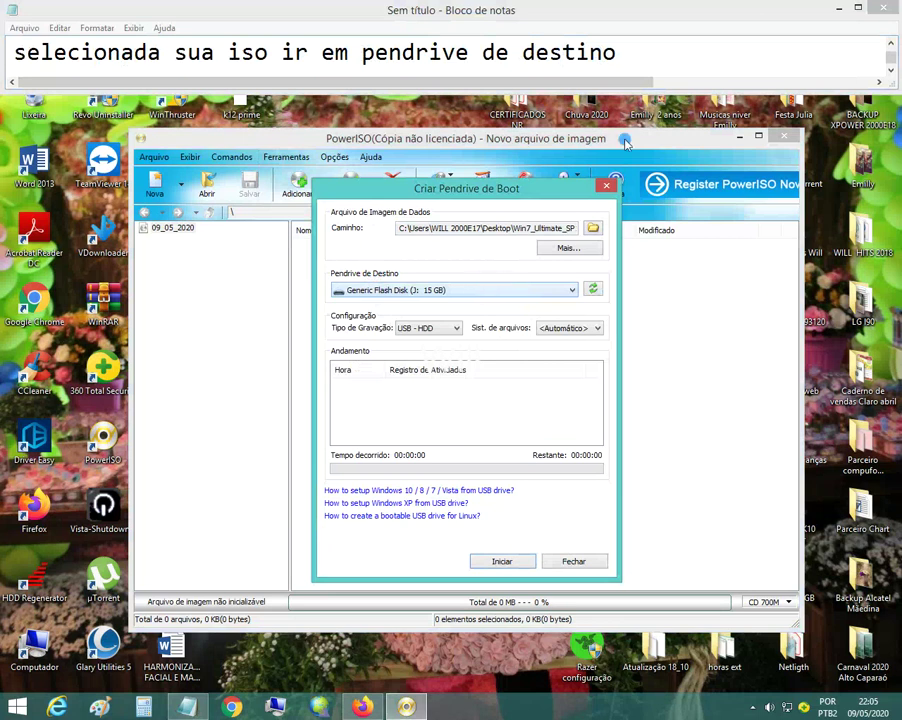
# - Show the note on starting, start writing the image to the flash drive, and confirm erasing all its data
pyautogui.click(626, 55)
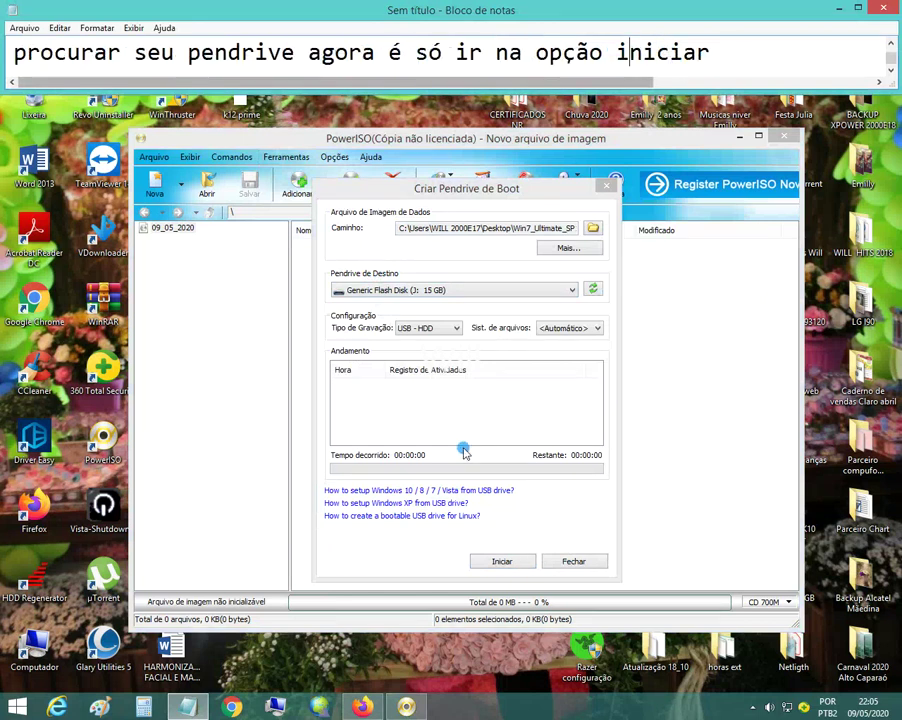
pyautogui.click(505, 562)
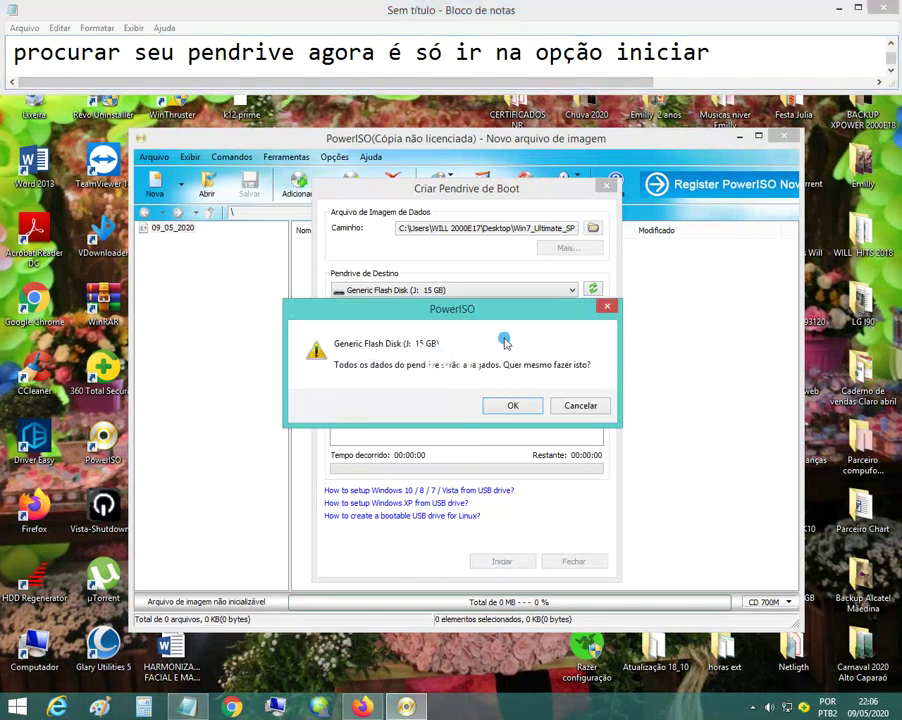
pyautogui.click(515, 405)
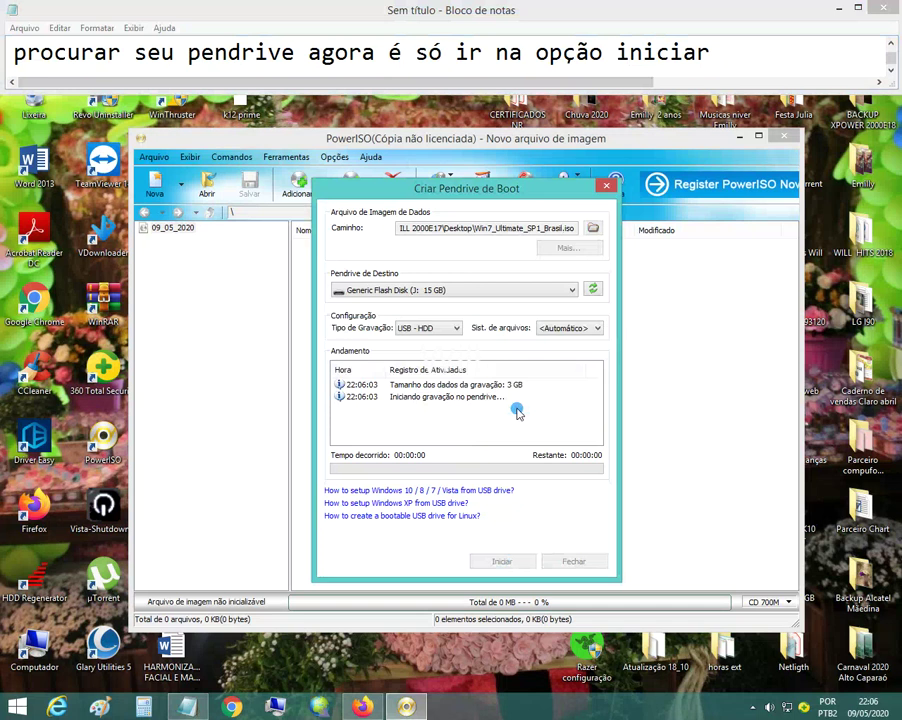
# - Show the note "e aguardar alguns minutos" in Notepad
pyautogui.click(713, 50)
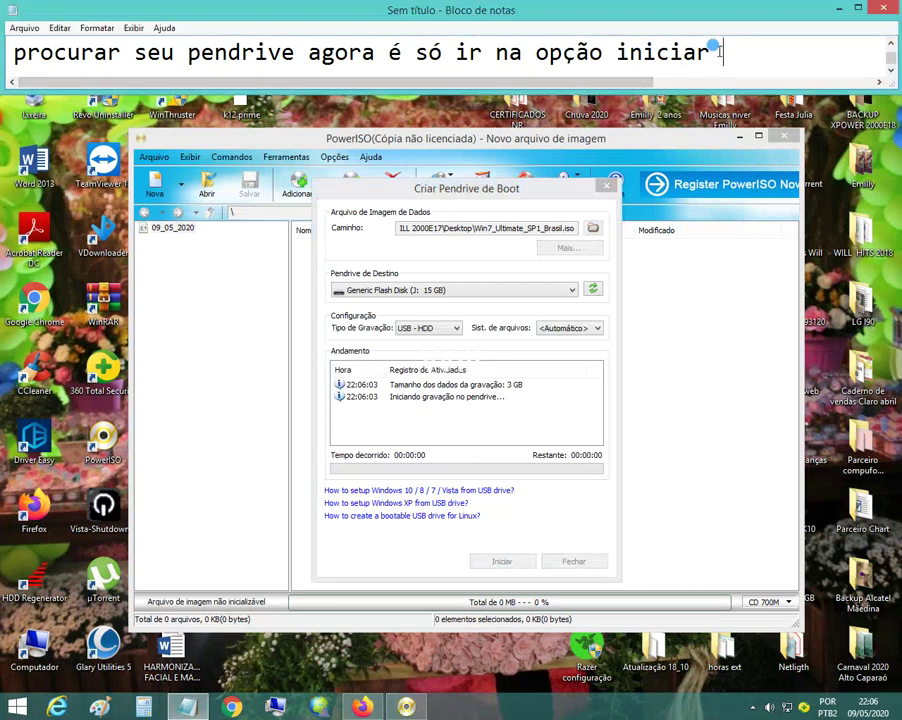
pyautogui.hotkey('ctrl', 'a')
pyautogui.write('e aguardar alguns minutos')
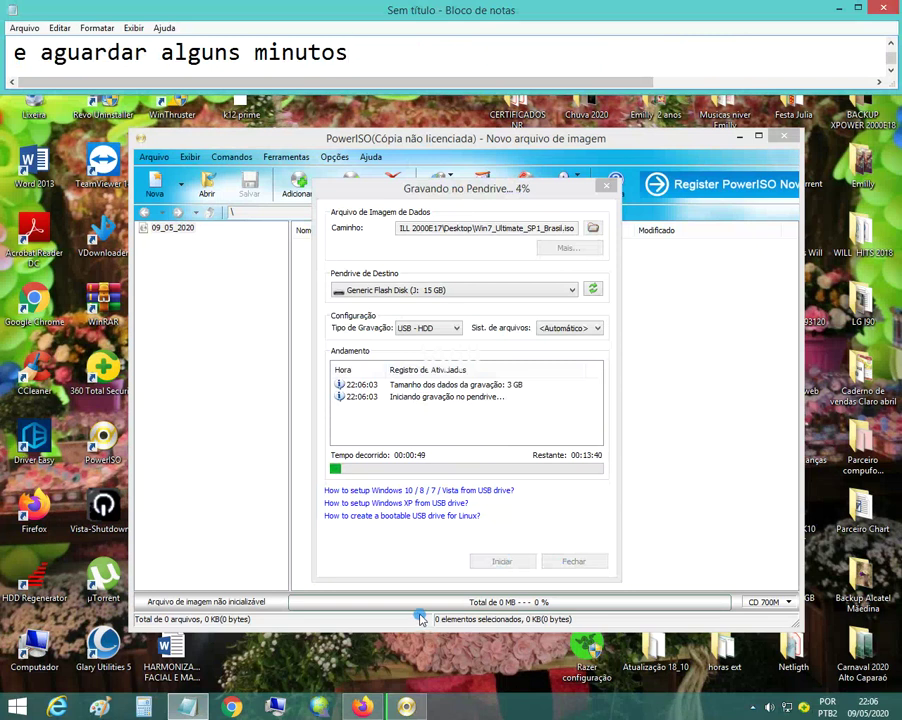
pyautogui.click(749, 709)
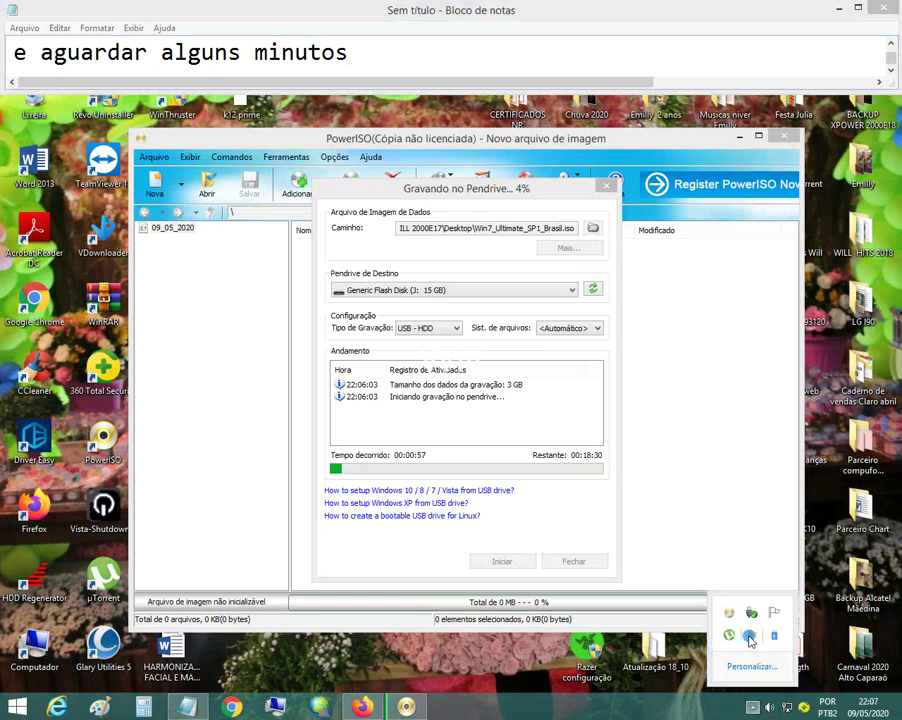
pyautogui.rightClick(743, 635)
pyautogui.click(540, 519)
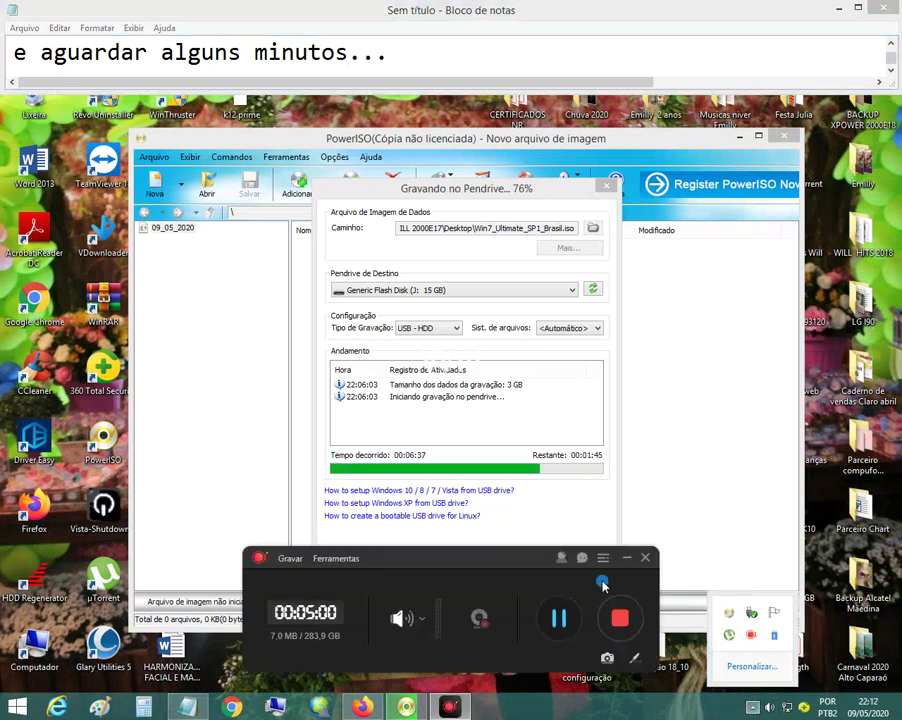
pyautogui.click(628, 557)
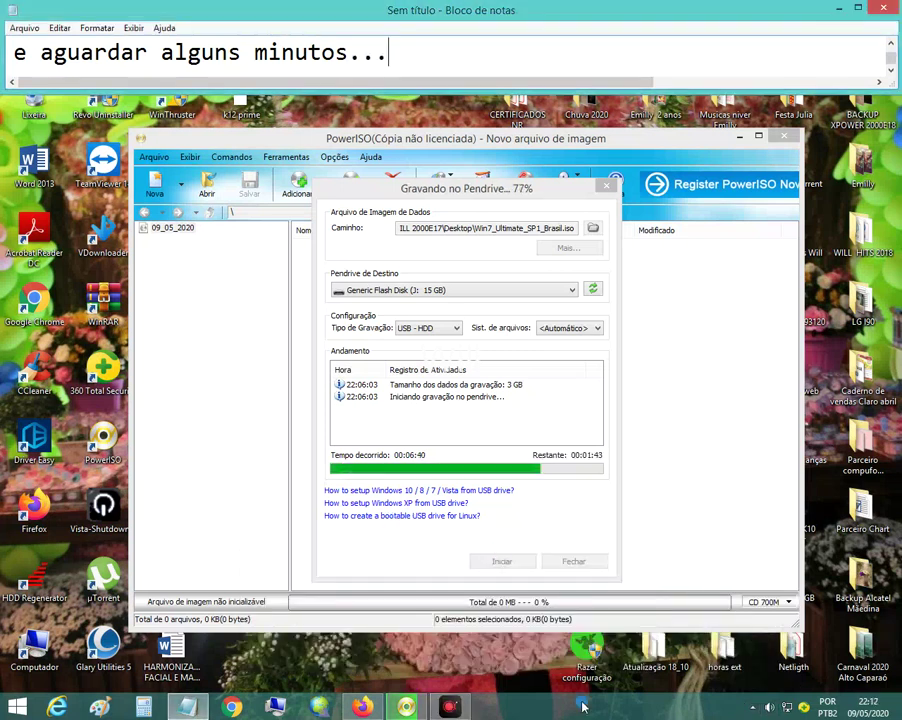
pyautogui.click(753, 707)
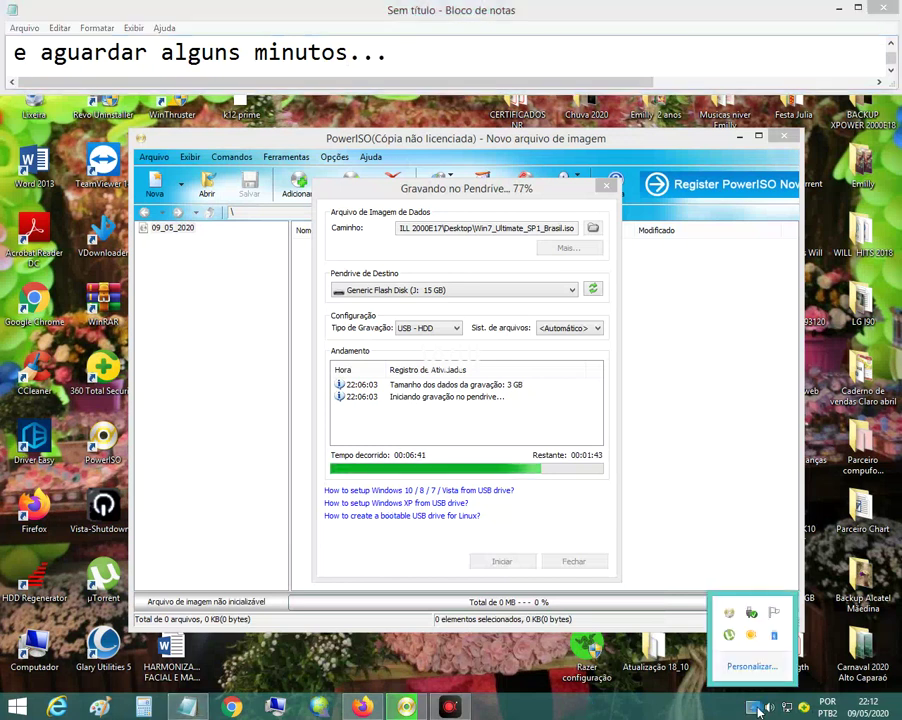
pyautogui.click(753, 707)
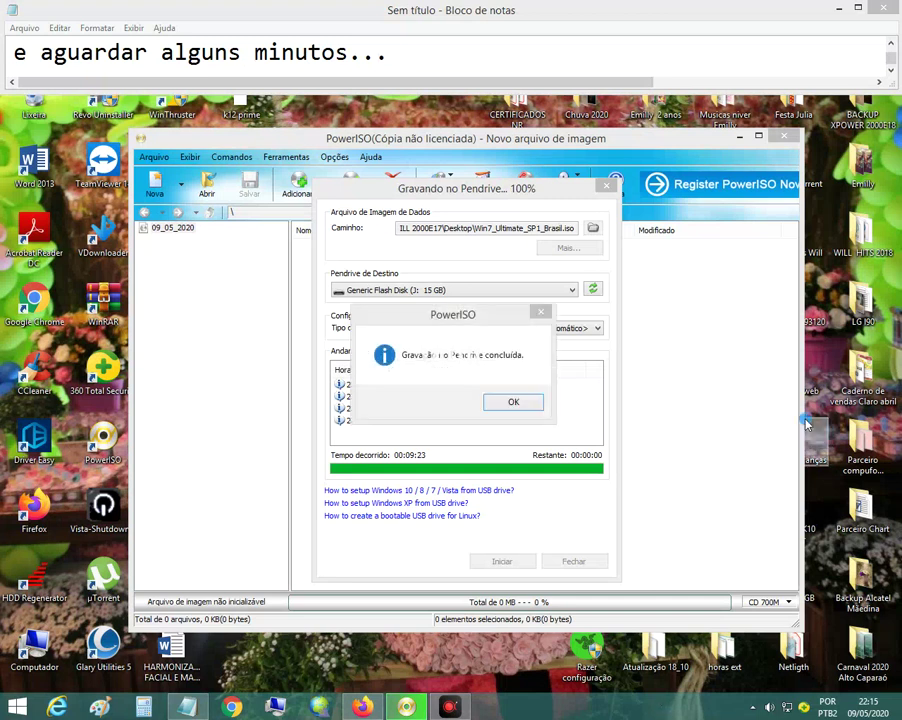
# - Acknowledge the end of the flash drive write and close the bootable drive dialog
pyautogui.click(526, 404)
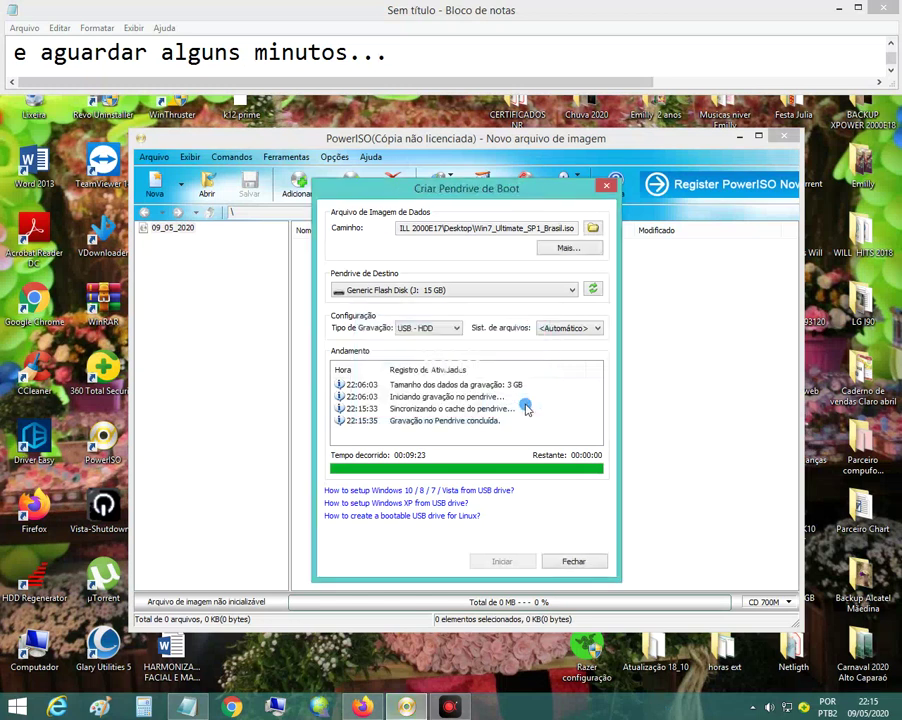
pyautogui.click(583, 563)
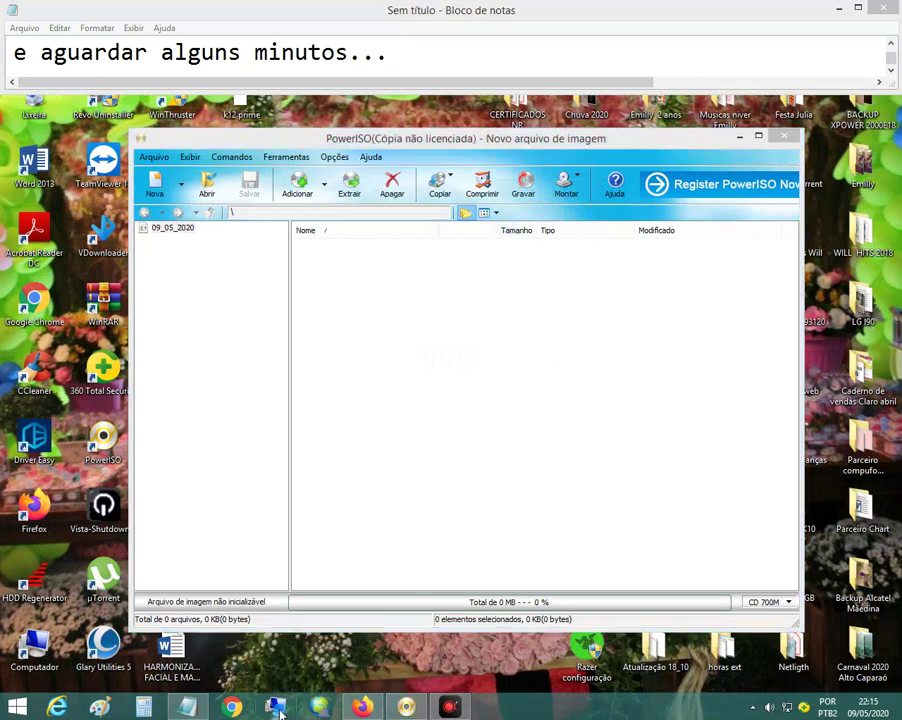
# - Switch to File Explorer and open the GSP1RMCULXF (J:) flash drive to check the written files
pyautogui.click(277, 707)
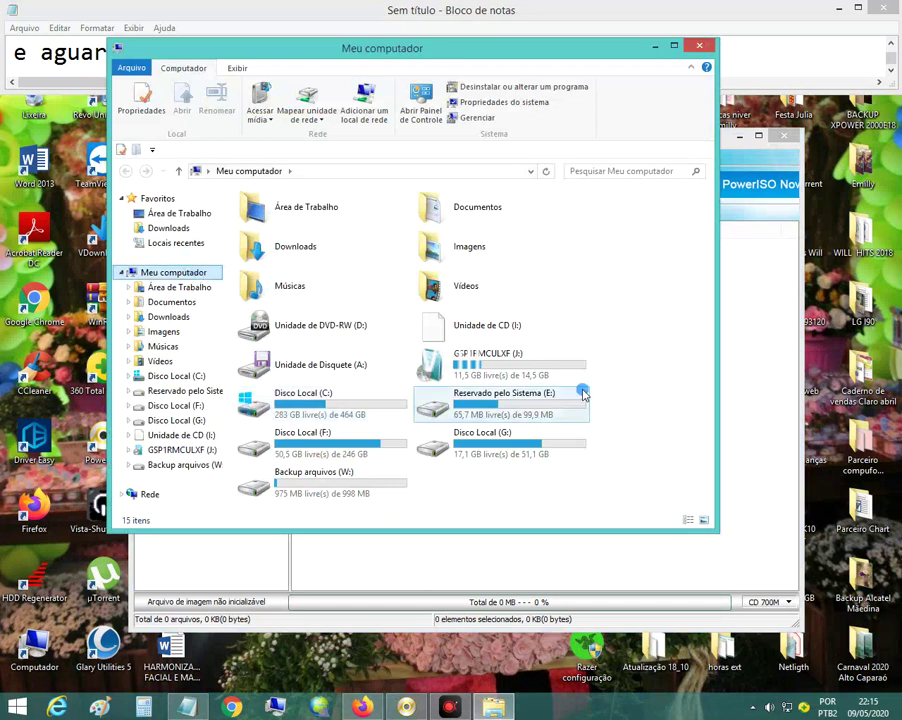
pyautogui.click(499, 366)
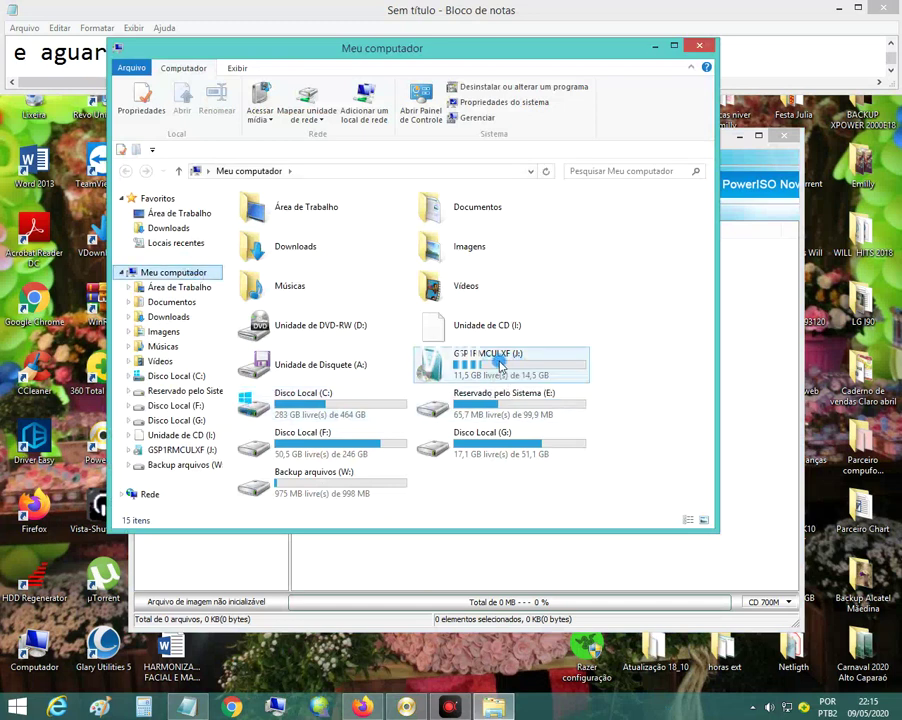
pyautogui.doubleClick(499, 366)
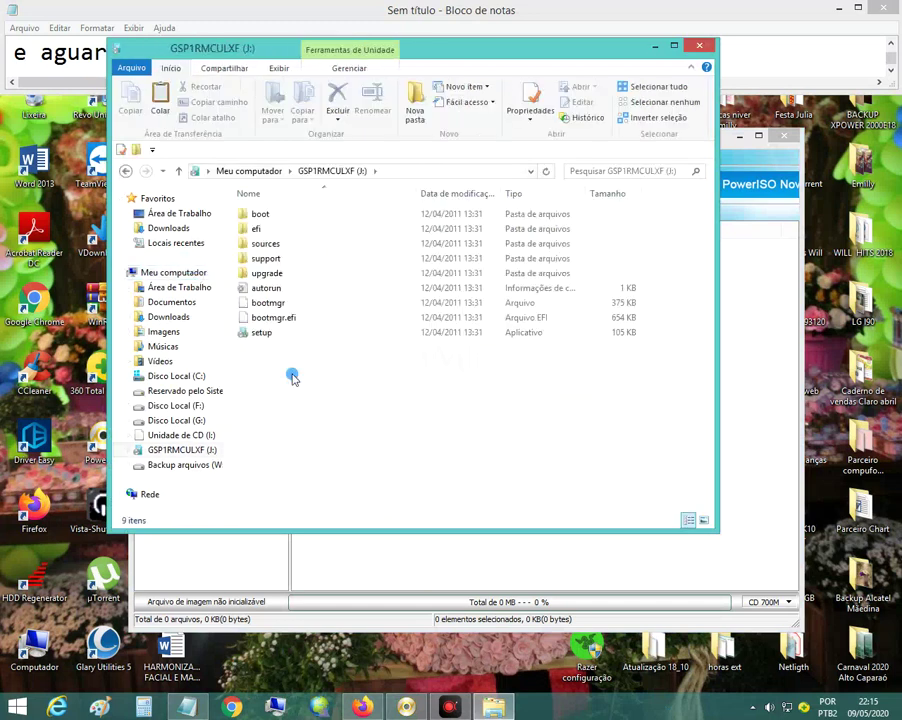
# - Try to run the setup application from the flash drive and close the File Explorer window
pyautogui.doubleClick(268, 334)
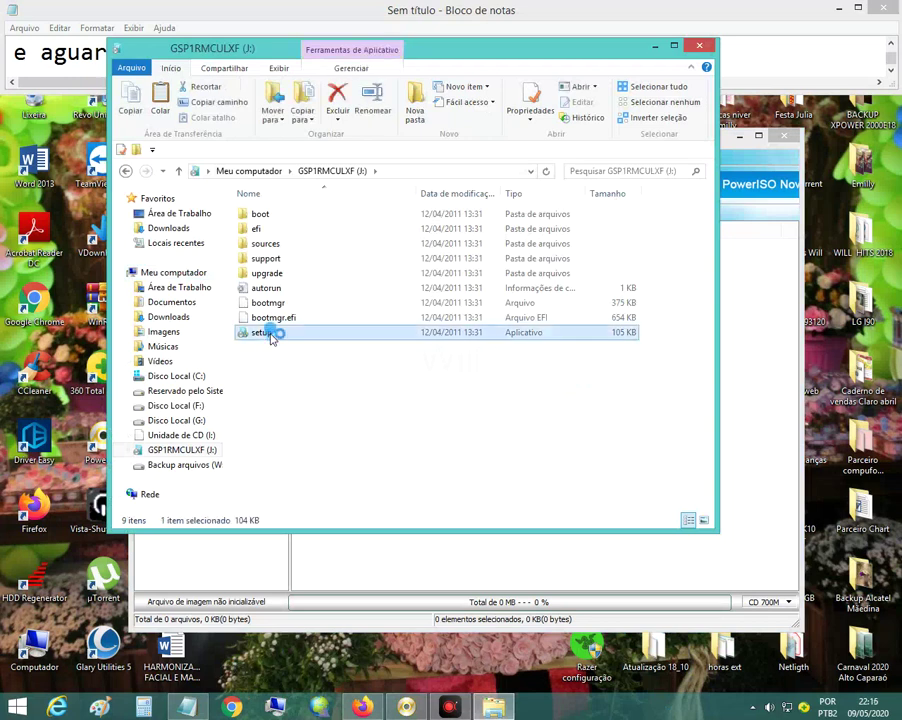
pyautogui.click(664, 375)
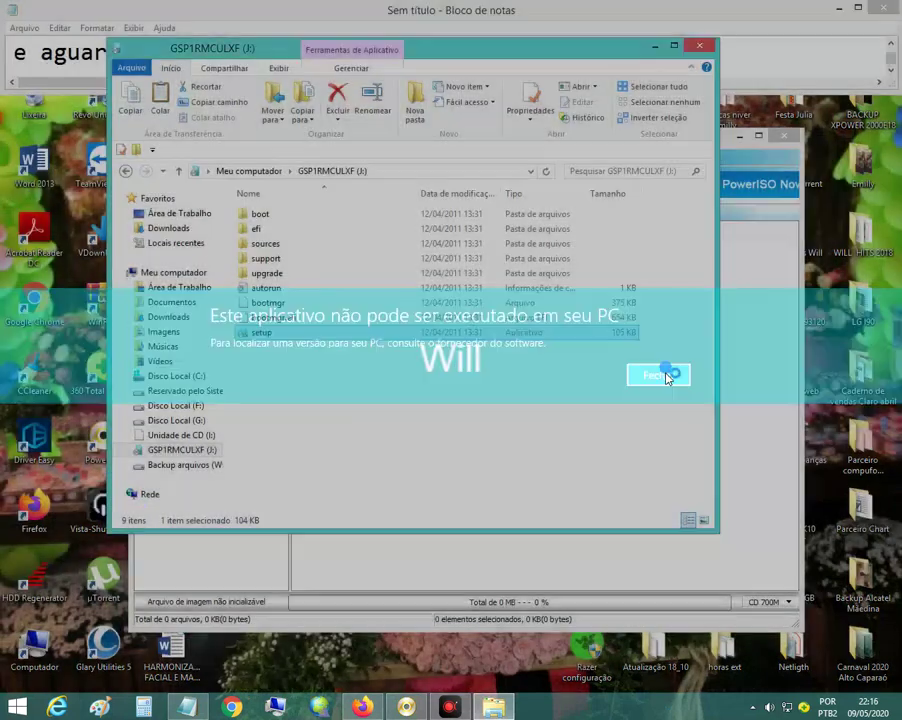
pyautogui.click(126, 171)
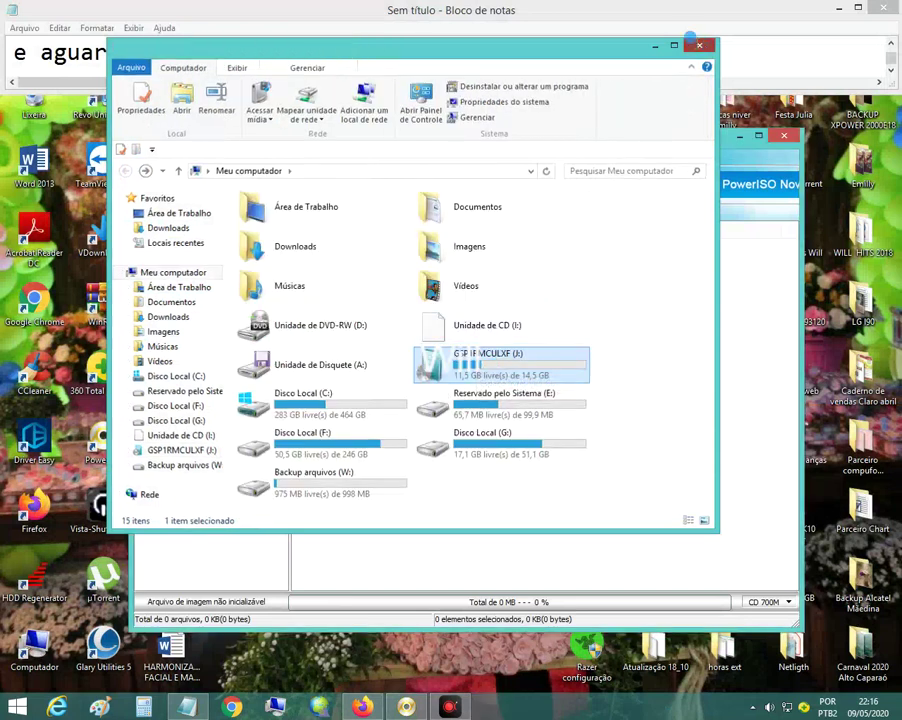
pyautogui.click(699, 45)
# - Append "pronto já tenho um pendrive de boot" to the end of the note in Notepad
pyautogui.click(390, 56)
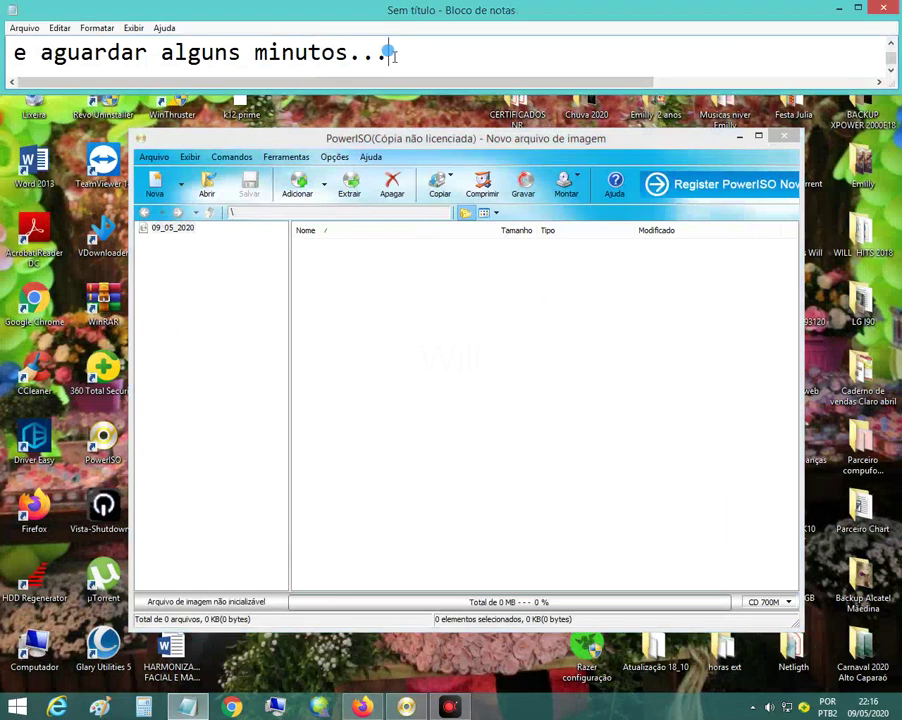
pyautogui.write('pronto')
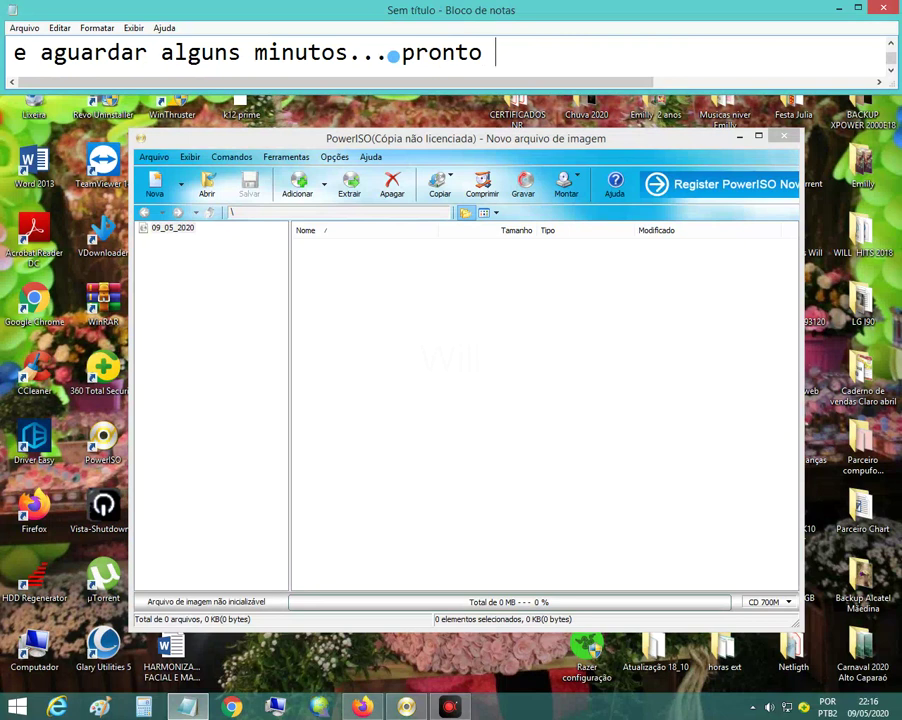
pyautogui.write('já tenh')
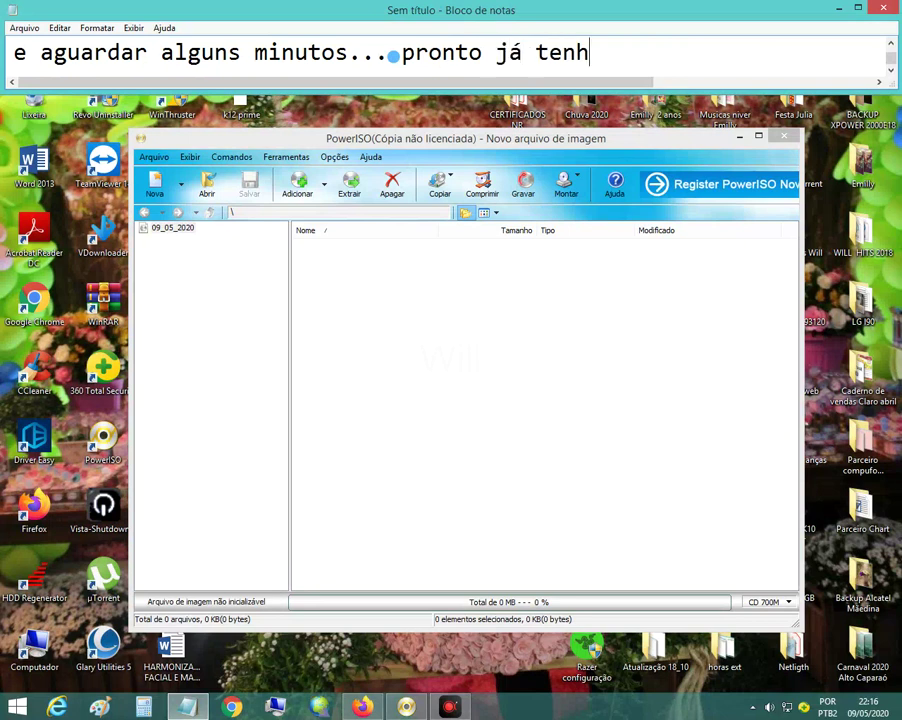
pyautogui.write('o um p')
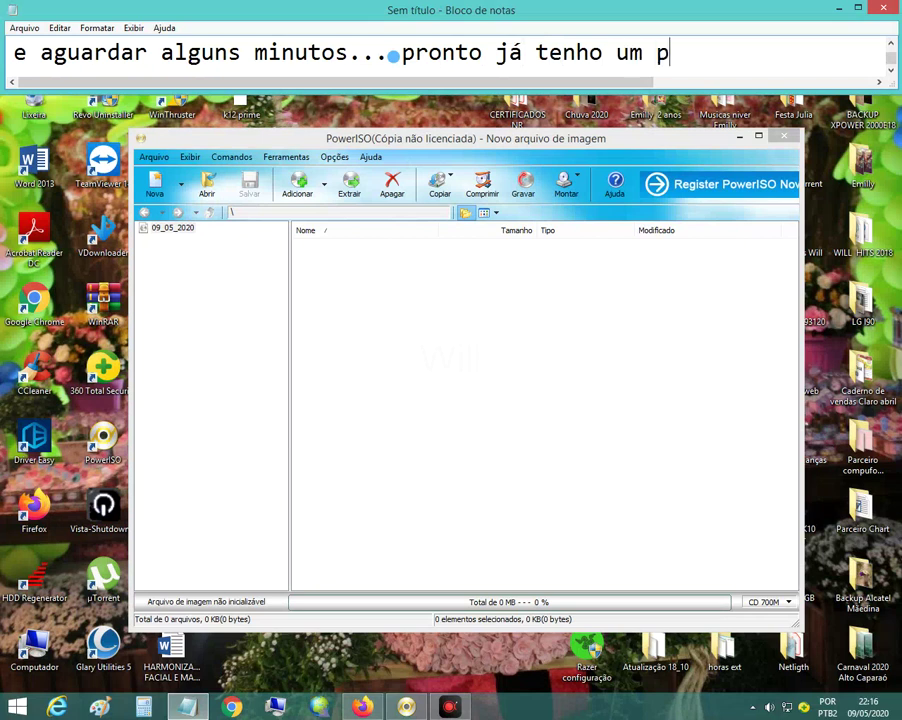
pyautogui.write('endri')
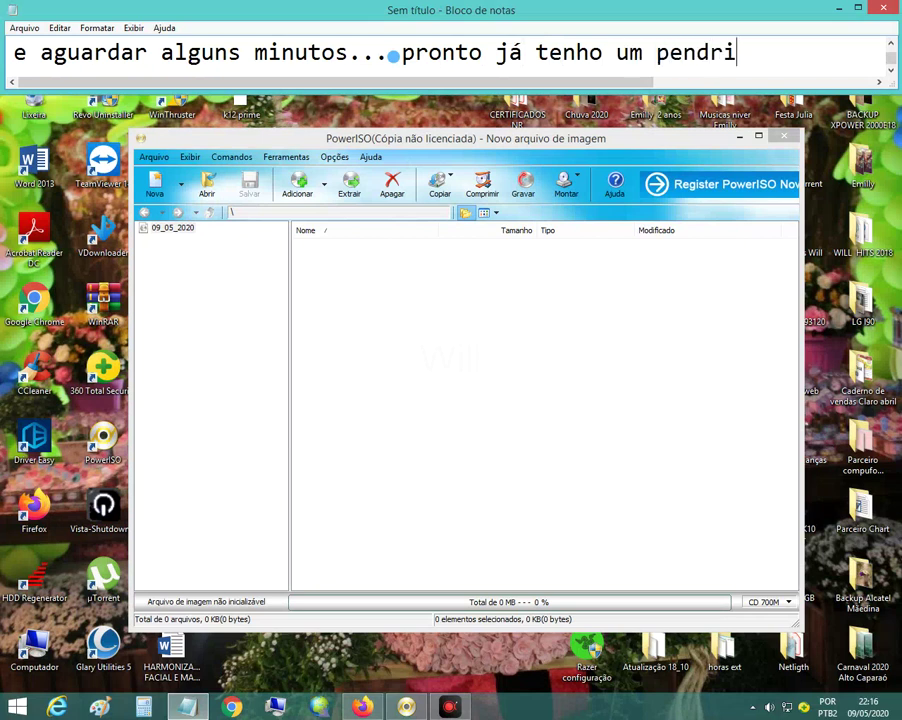
pyautogui.write('ve de')
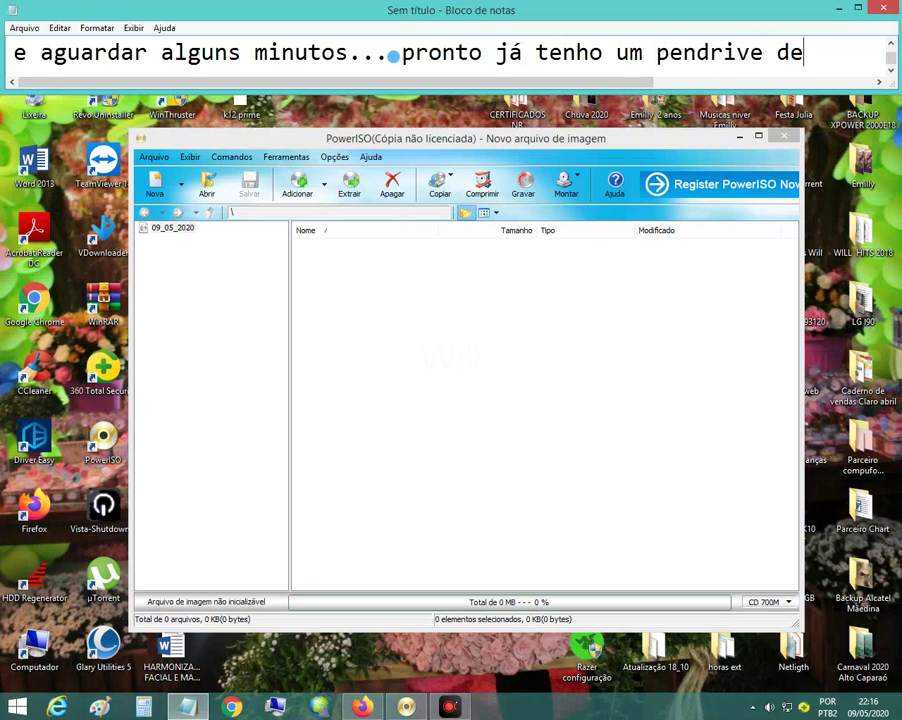
pyautogui.write(' boot')
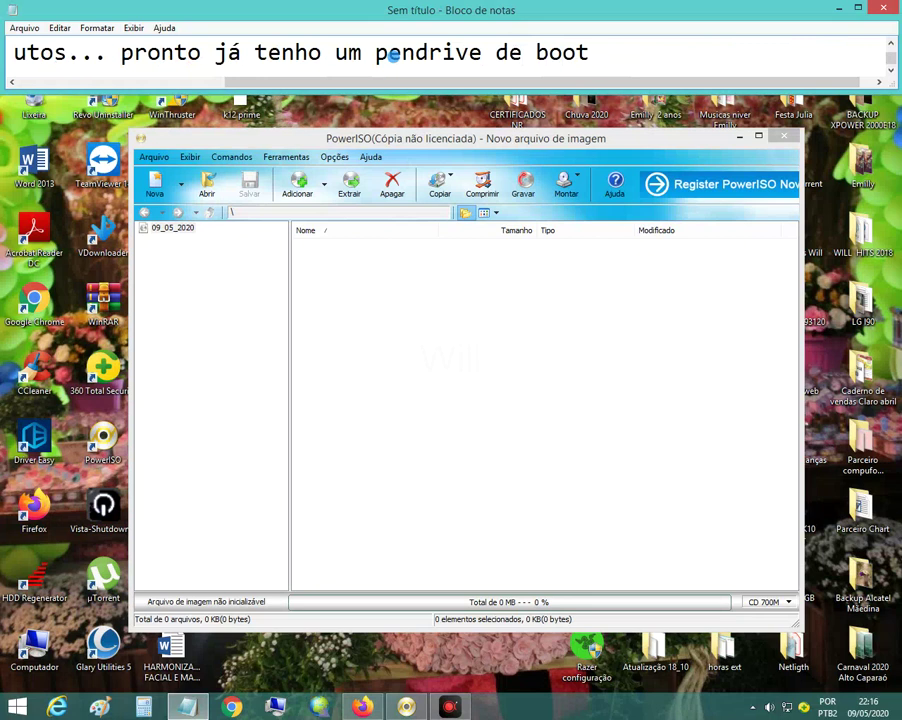
# - Replace the whole note with "eu fiz com windows 7, mas serve para qualquer iso do windows"
pyautogui.hotkey('ctrl', 'a')
pyautogui.press('Delete')
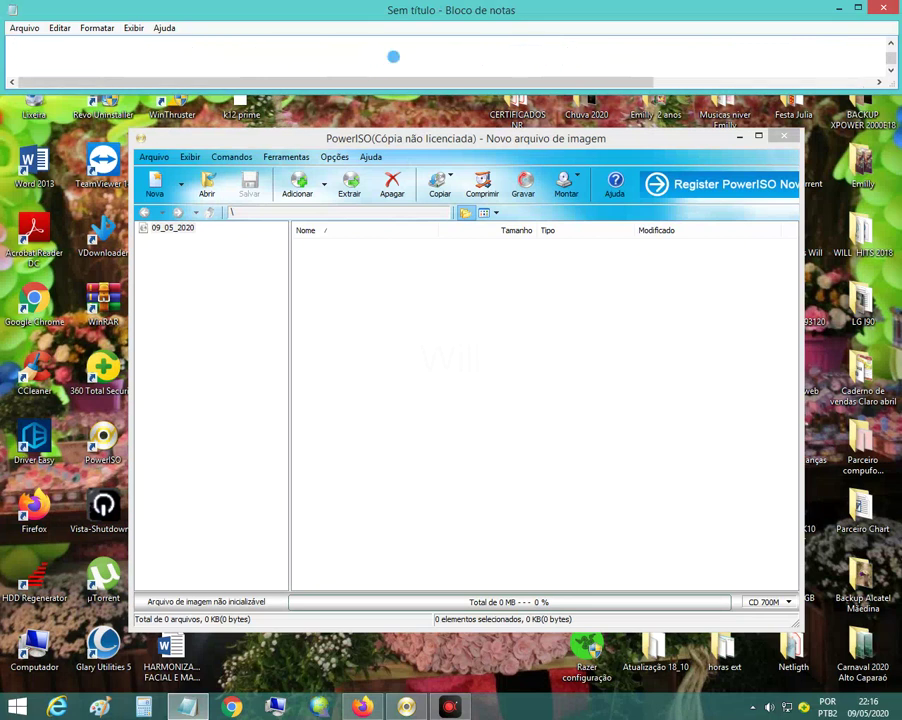
pyautogui.write('eu fiz com win')
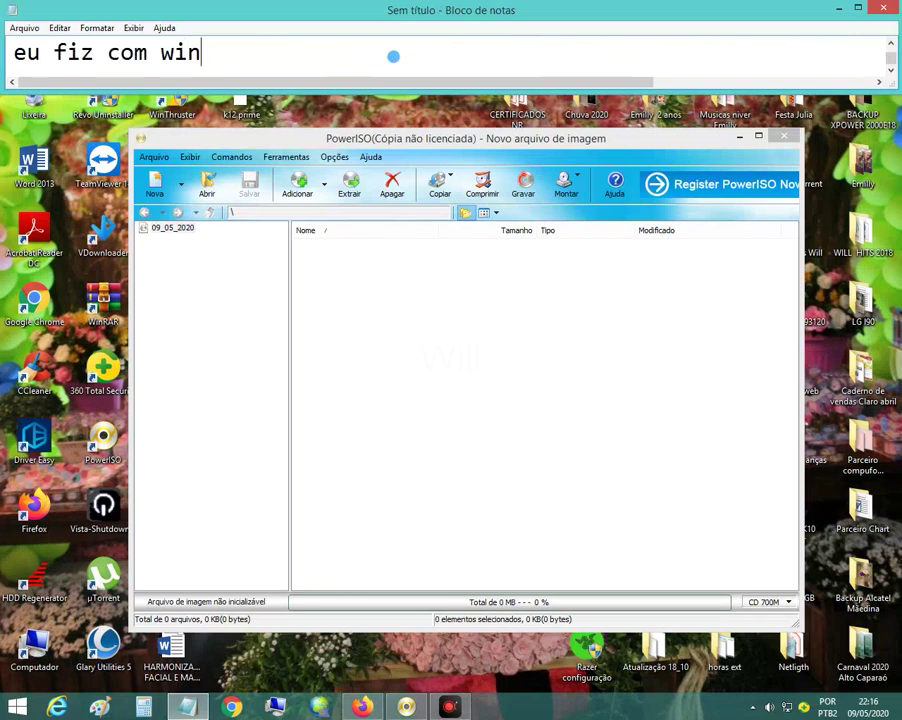
pyautogui.write('dows 7 ')
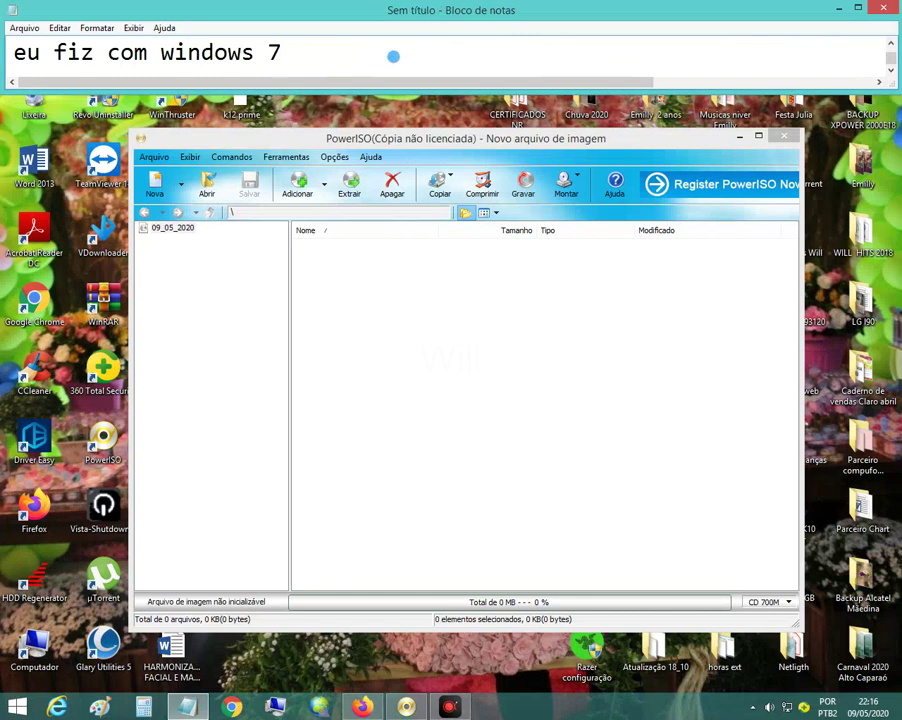
pyautogui.write(', mas ser')
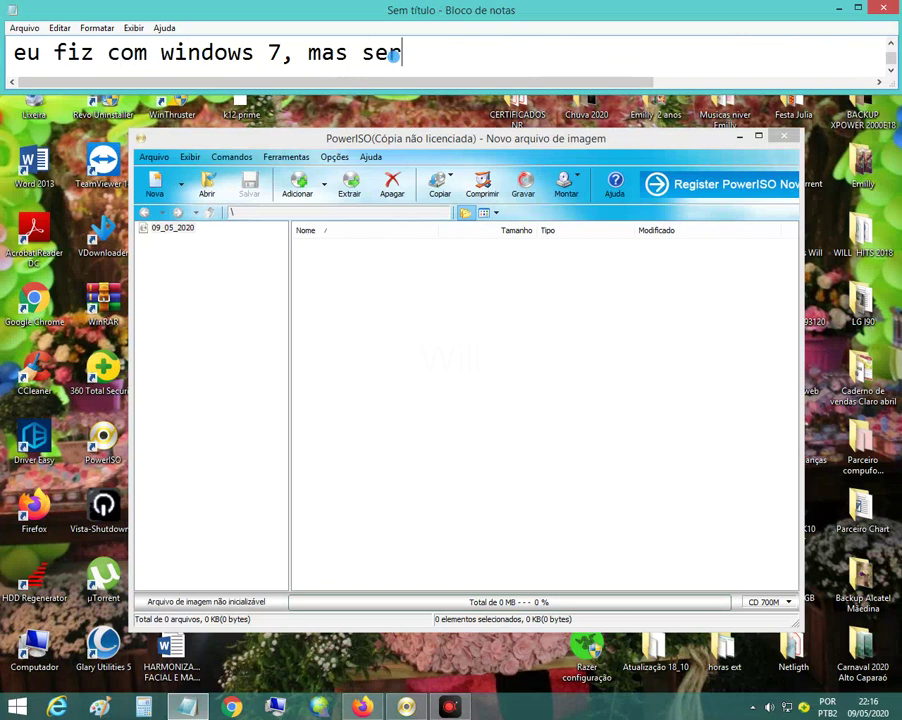
pyautogui.write('ve para ')
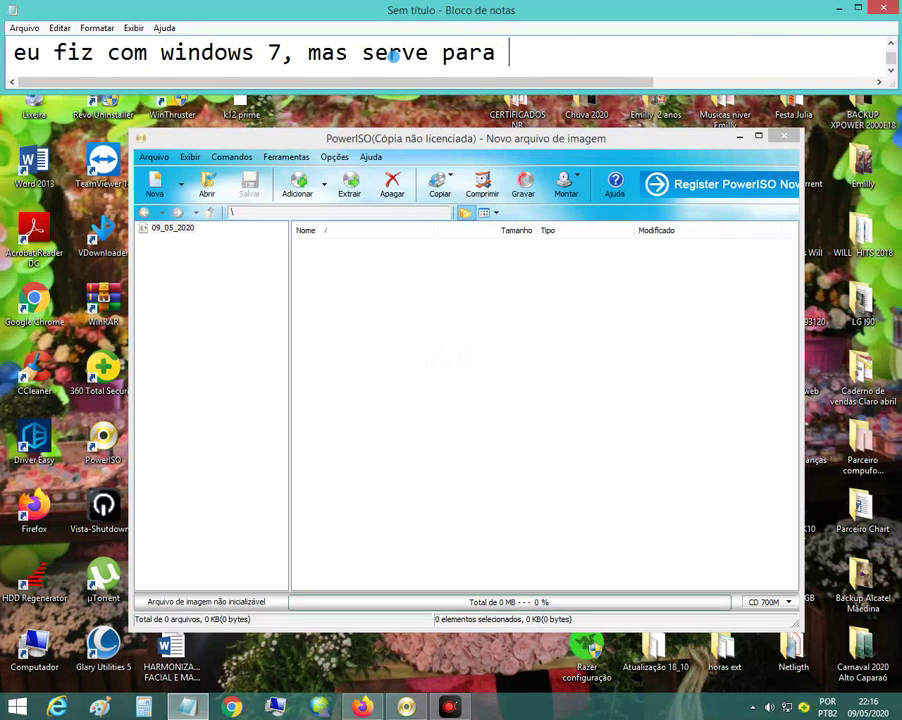
pyautogui.write('qualqu')
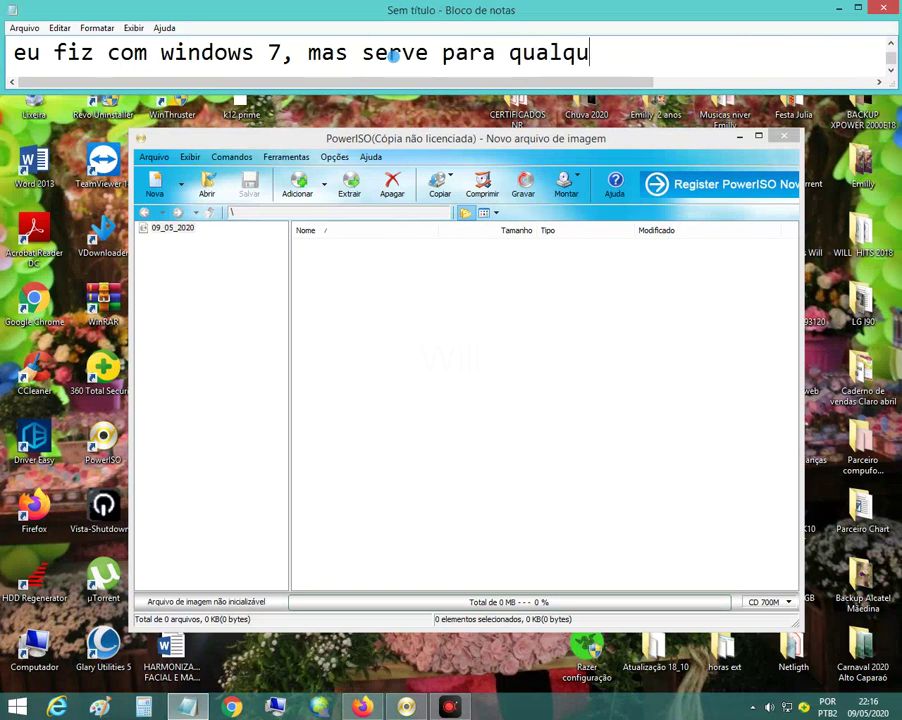
pyautogui.write('er iso ')
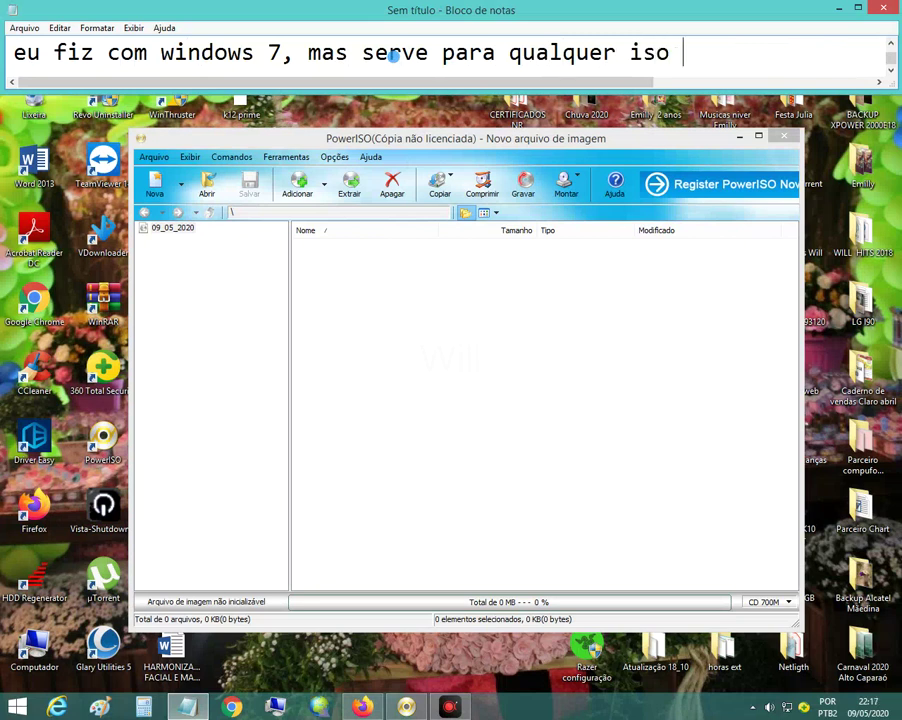
pyautogui.write('do windows')
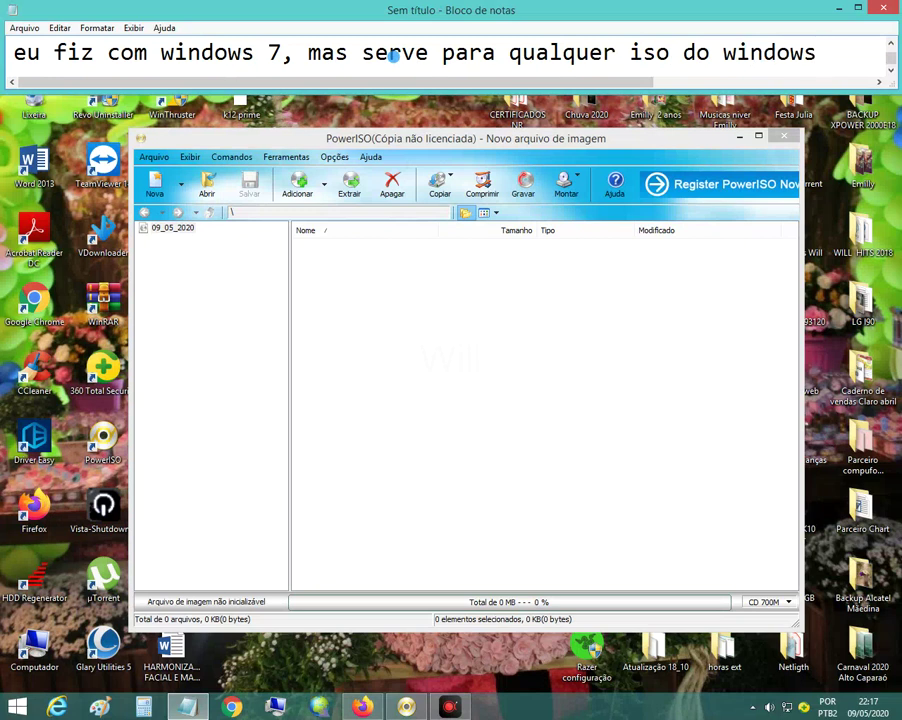
# - Replace the whole note with the closing message "vlw galera. Espero ter ajudado"
pyautogui.hotkey('ctrl', 'a')
pyautogui.press('BackSpace')
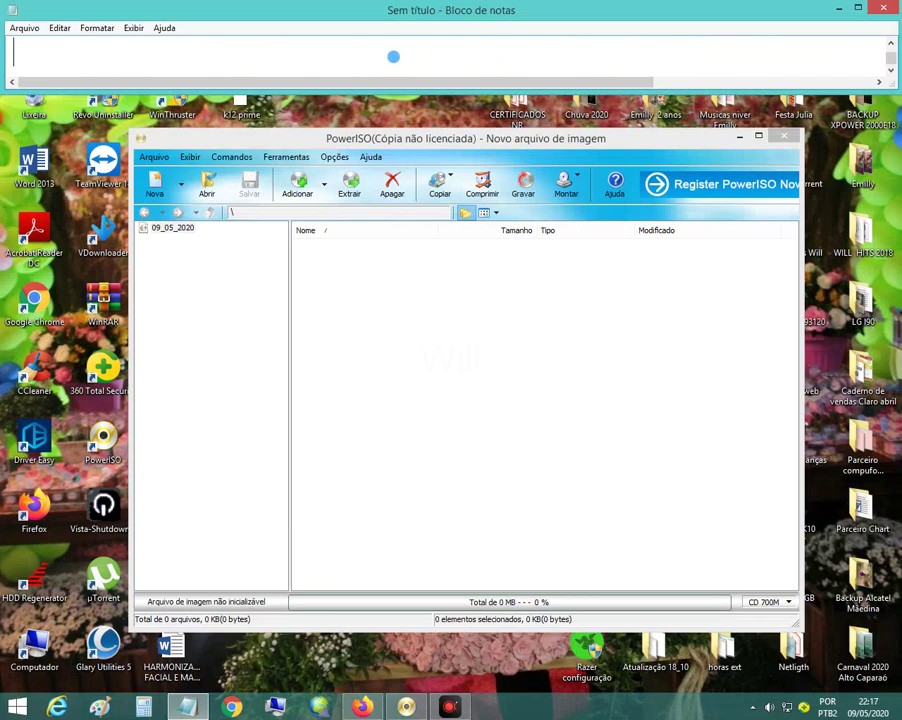
pyautogui.write('vlw galare')
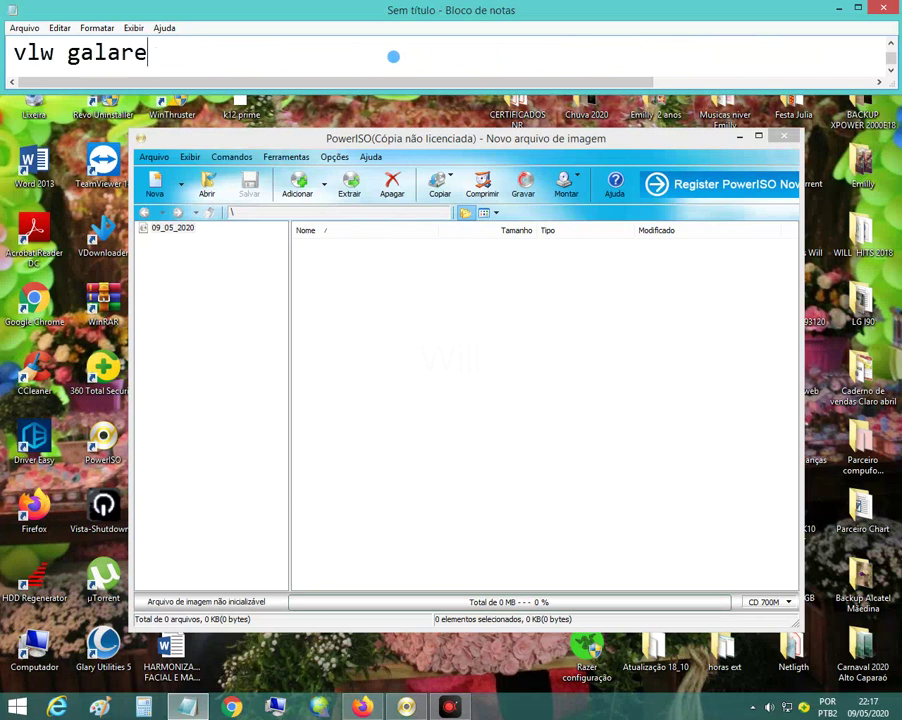
pyautogui.press('BackSpace')
pyautogui.press('BackSpace')
pyautogui.press('BackSpace')
pyautogui.write('era. Espero ter aj')
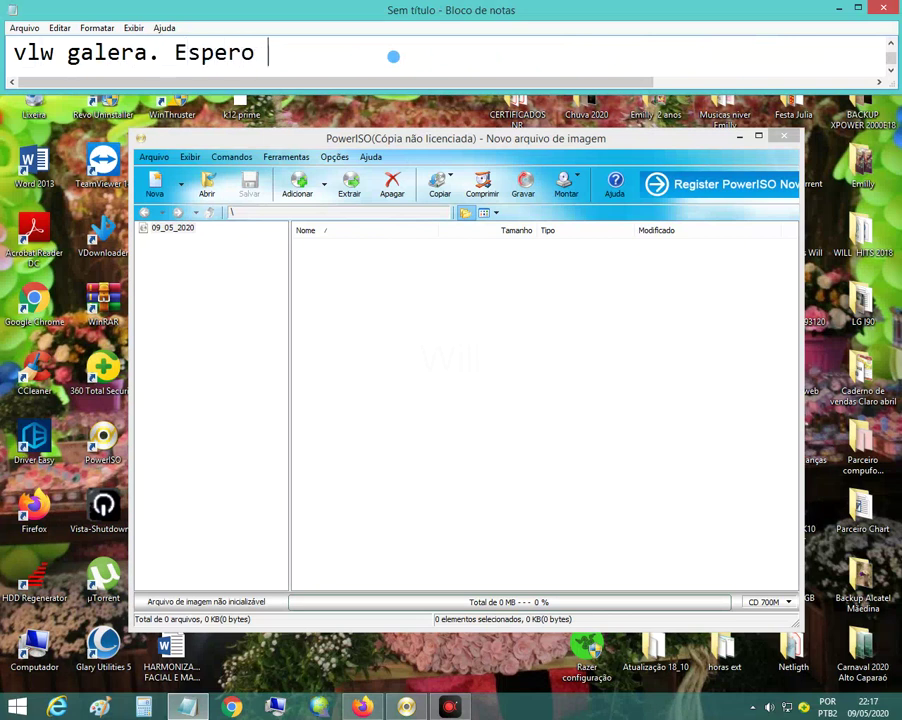
pyautogui.write('udado')
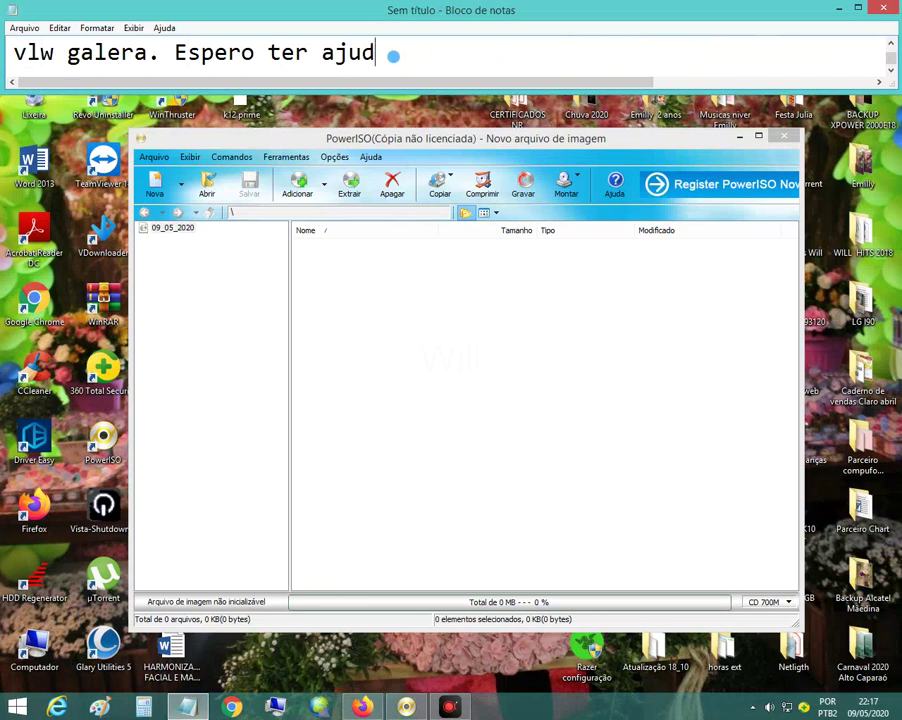